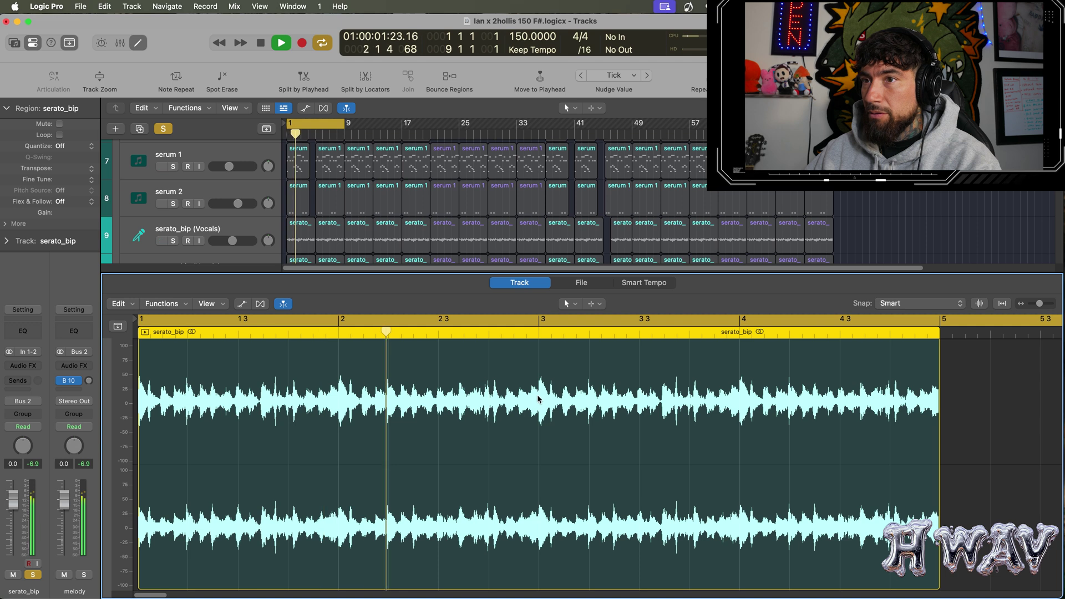
# Stop playback, close the audio editor and turn off solo on the serato_bip track
pyautogui.press('space')
pyautogui.press('e')
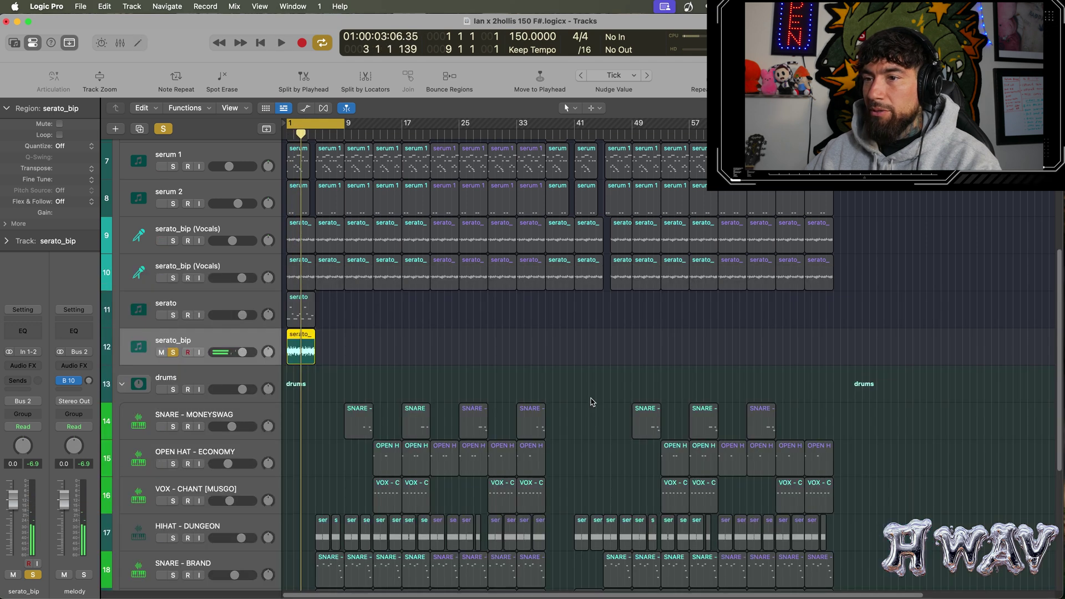
pyautogui.click(171, 355)
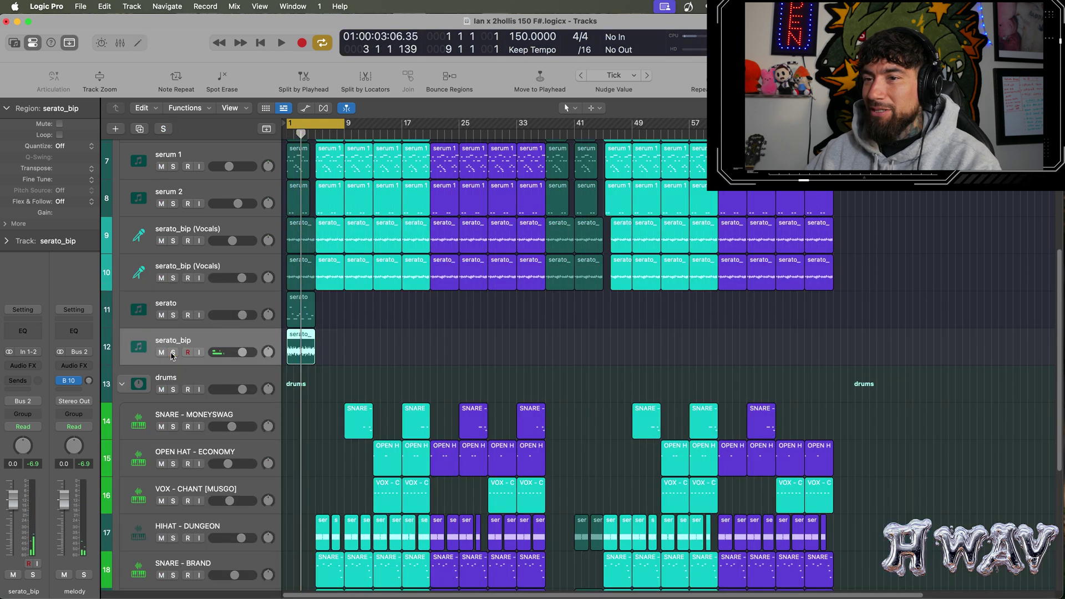
# Open the Serato Sample instrument on the serato track and examine how the sample is chopped
pyautogui.click(185, 303)
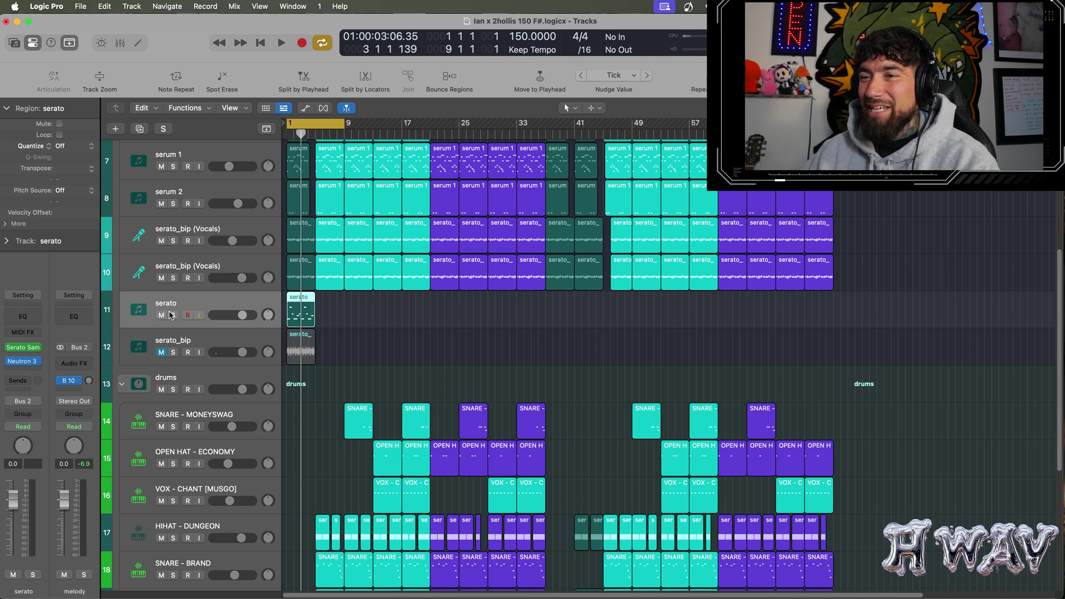
pyautogui.click(24, 349)
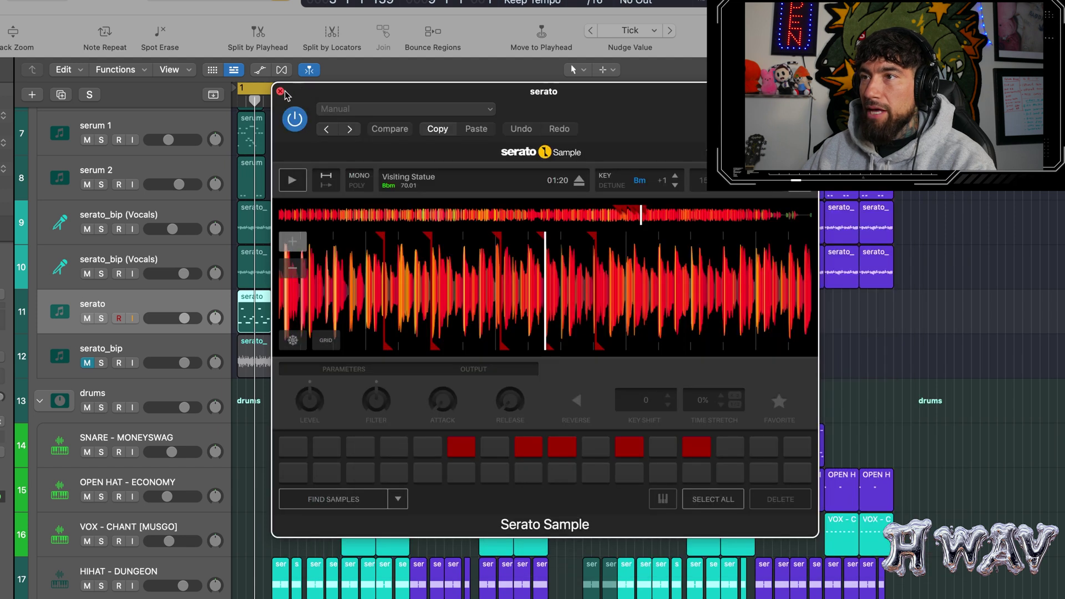
pyautogui.click(101, 318)
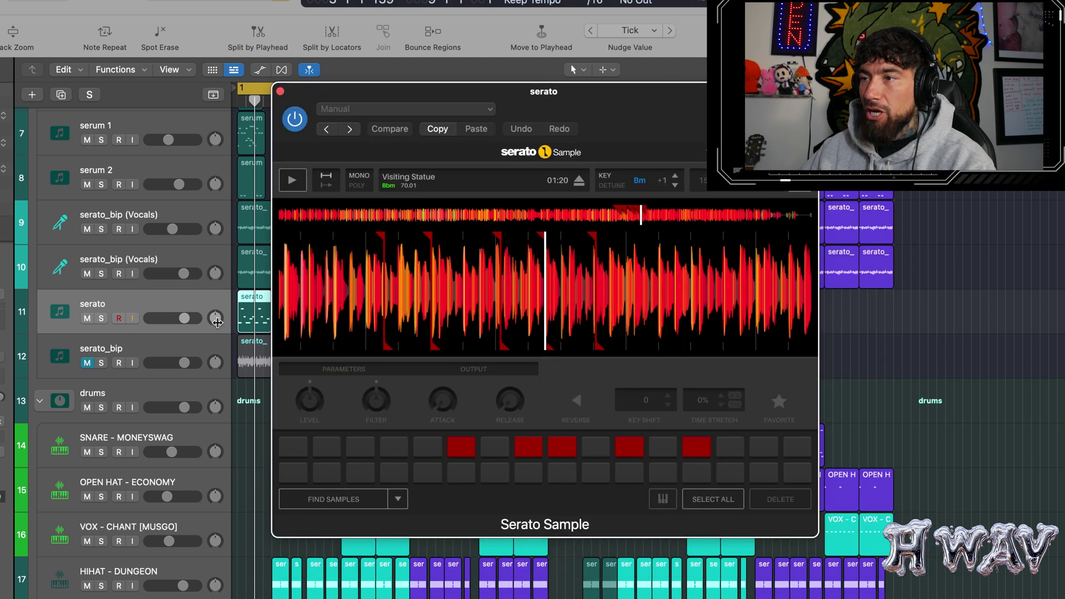
# Play the soloed serato_bip (Vocals) track 10 and inspect its first region's waveform in the audio editor
pyautogui.press('space')
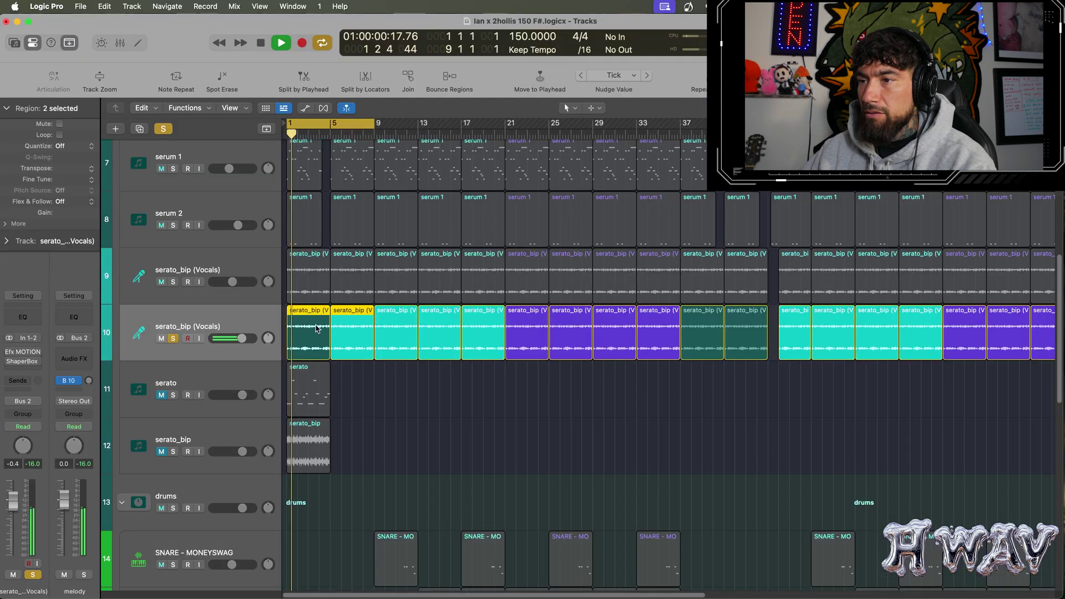
pyautogui.doubleClick(316, 328)
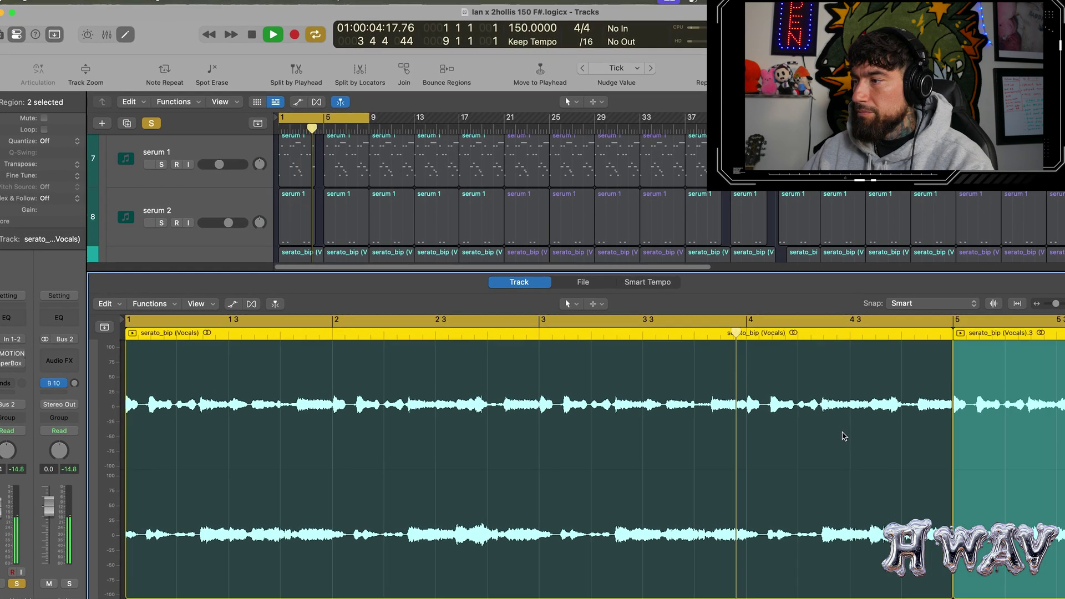
pyautogui.press('space')
pyautogui.press('e')
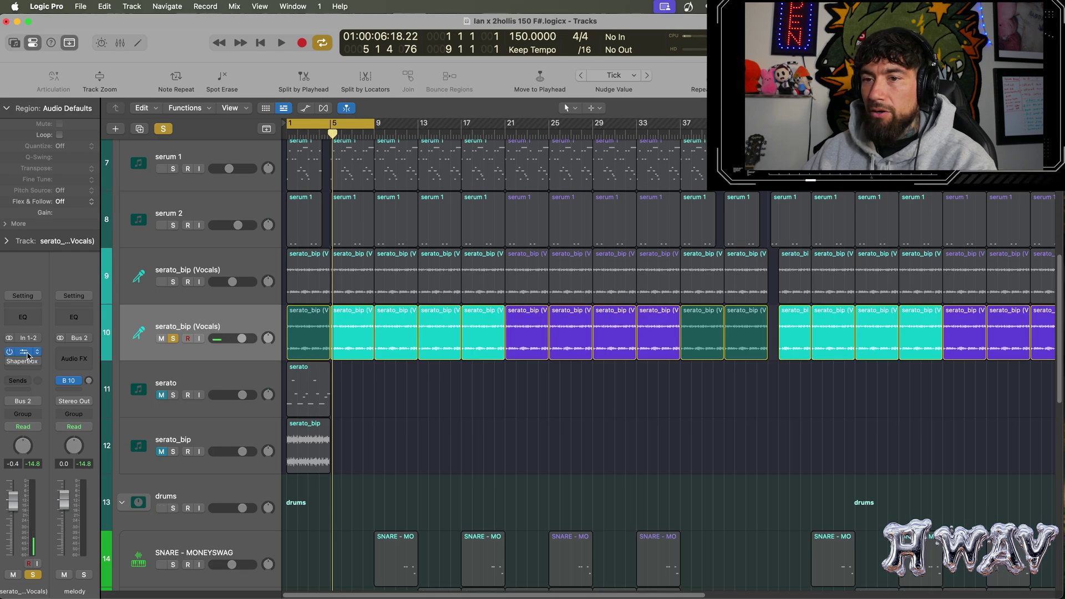
# Examine the Pulse Glitch preset in Efx MOTIONS on vocal track 10 while playing the track
pyautogui.click(28, 355)
pyautogui.moveTo(655, 202); pyautogui.dragTo(601, 150)
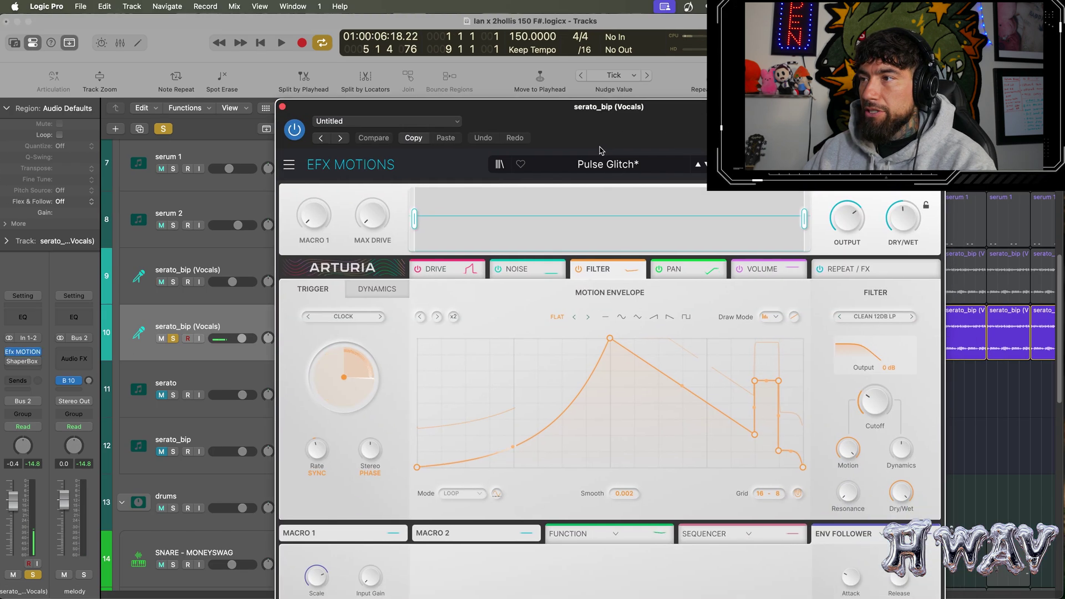
pyautogui.click(500, 167)
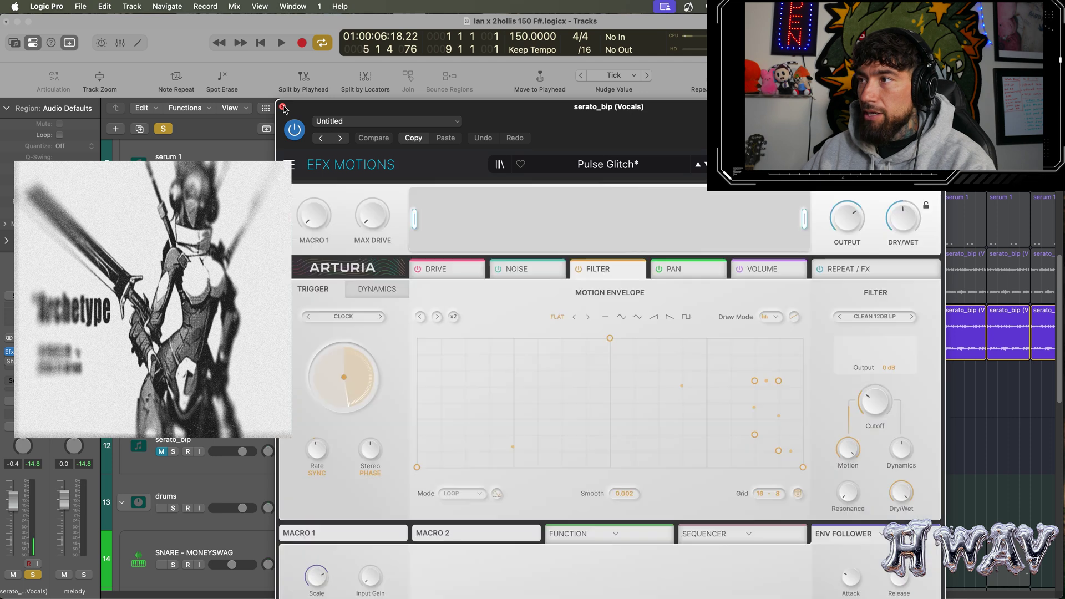
pyautogui.click(283, 108)
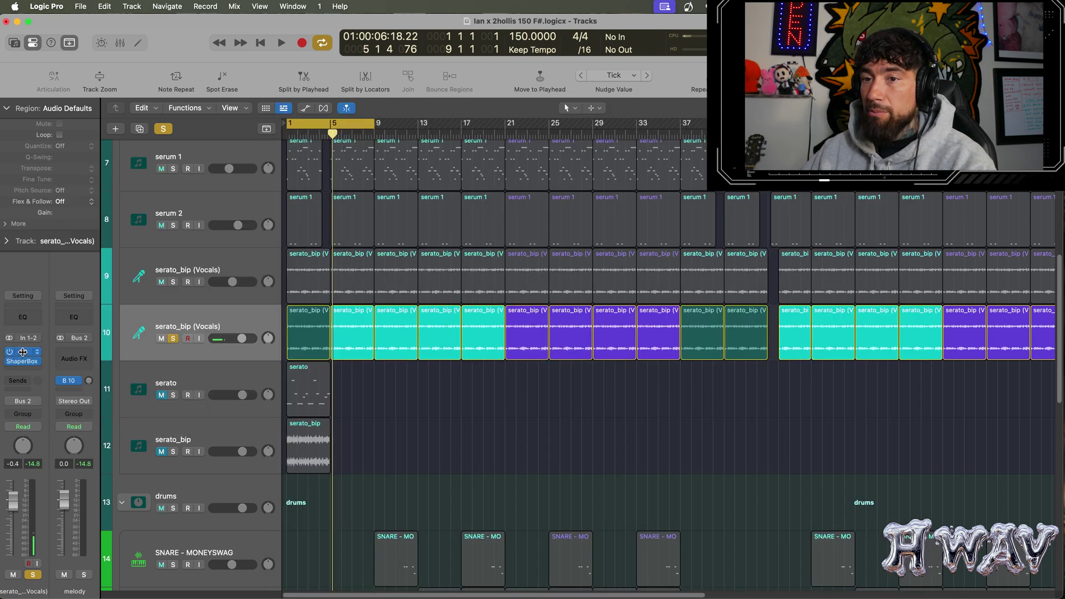
pyautogui.click(23, 352)
pyautogui.press('space')
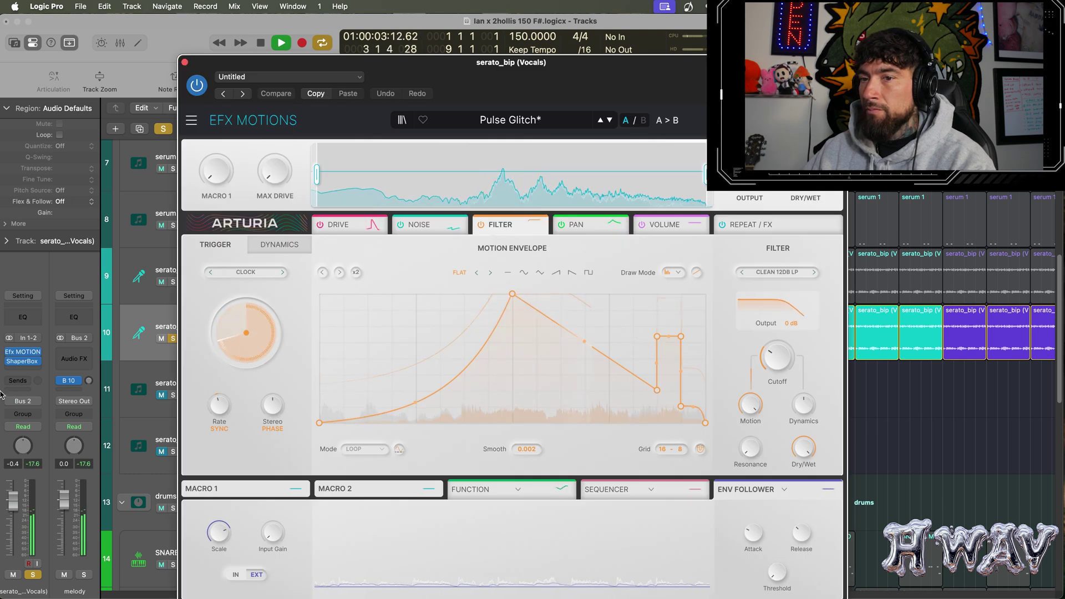
# Examine the ShaperBox 3 Time curve of the Wood Grit preset on vocal track 10, and close both effect windows
pyautogui.click(21, 361)
pyautogui.moveTo(591, 158); pyautogui.dragTo(533, 114)
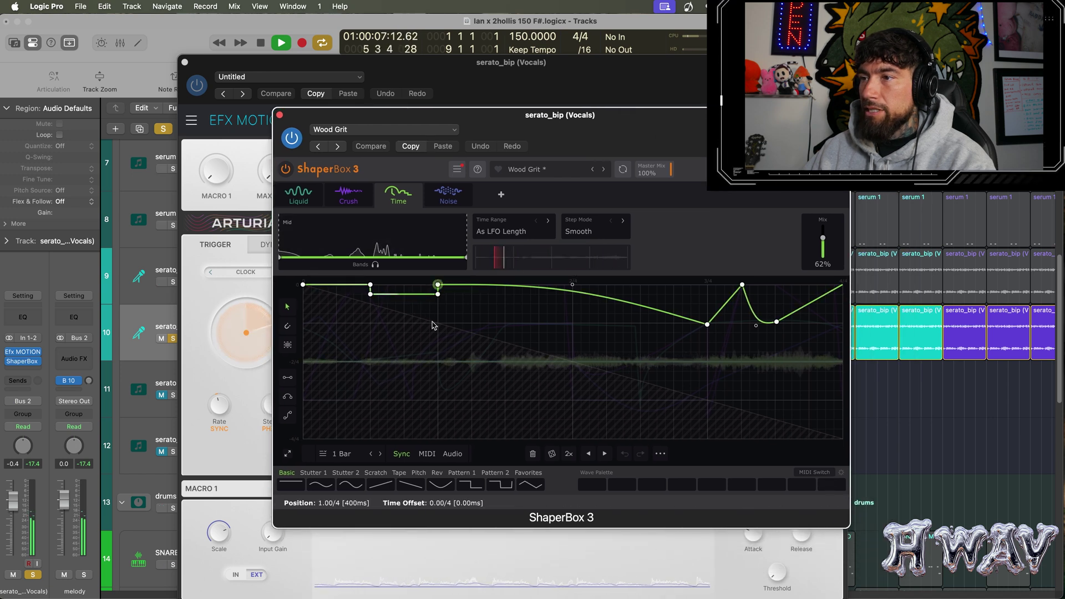
pyautogui.press('space')
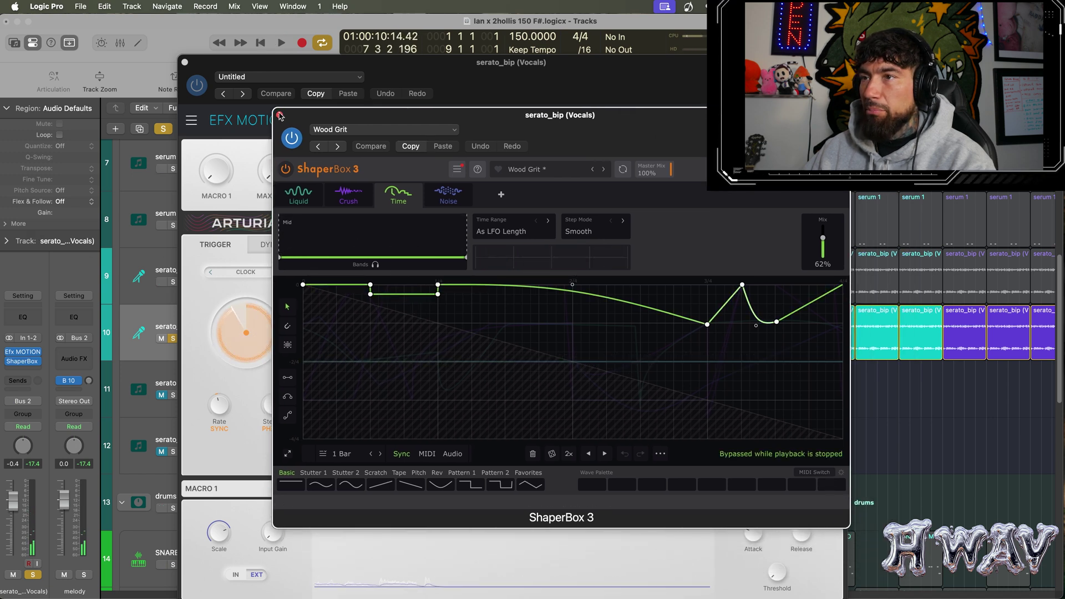
pyautogui.click(250, 117)
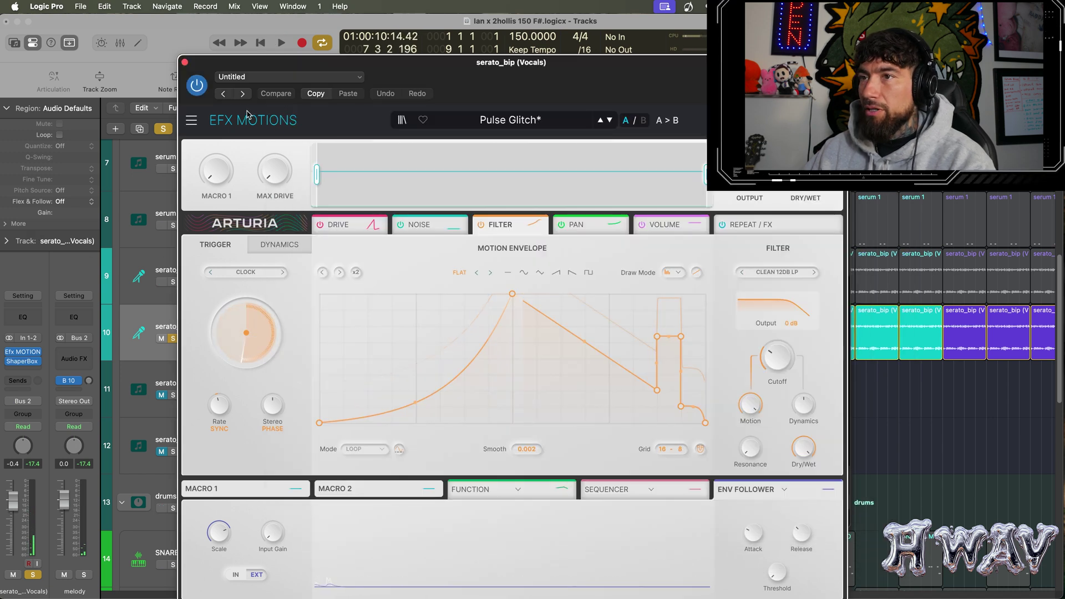
pyautogui.click(24, 366)
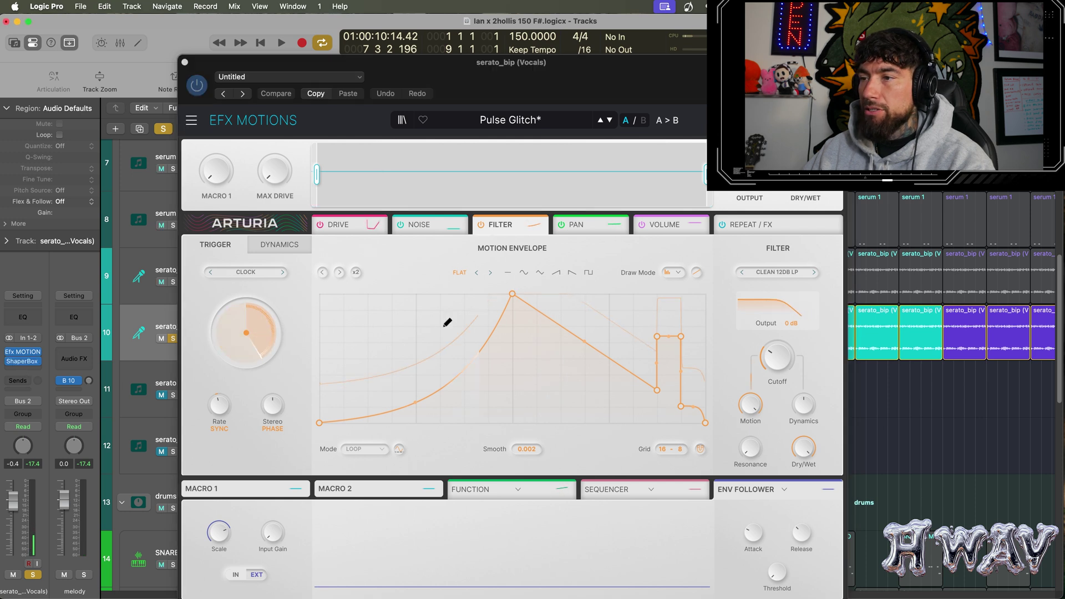
pyautogui.click(186, 62)
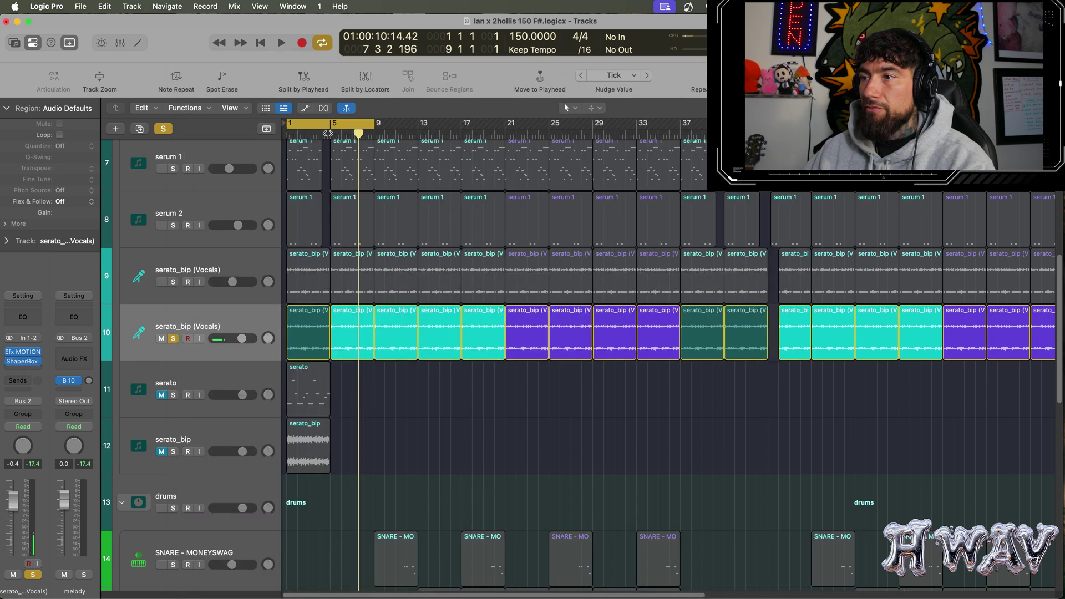
pyautogui.click(20, 364)
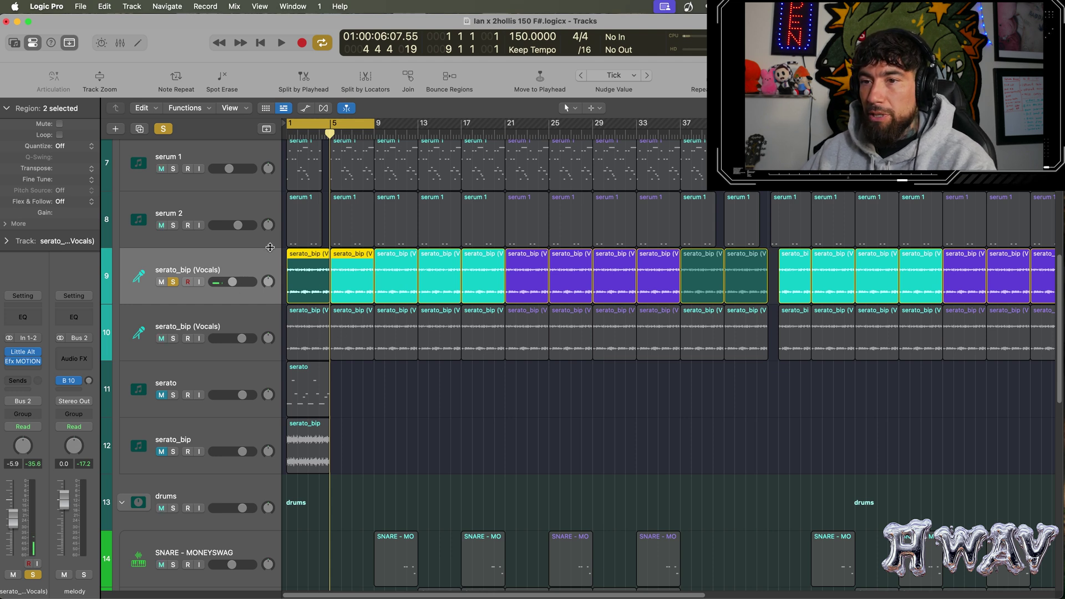
# Inspect Little AlterBoy and the Efx MOTIONS Bitter preset on vocal track 9, playing the track through its effects
pyautogui.click(23, 356)
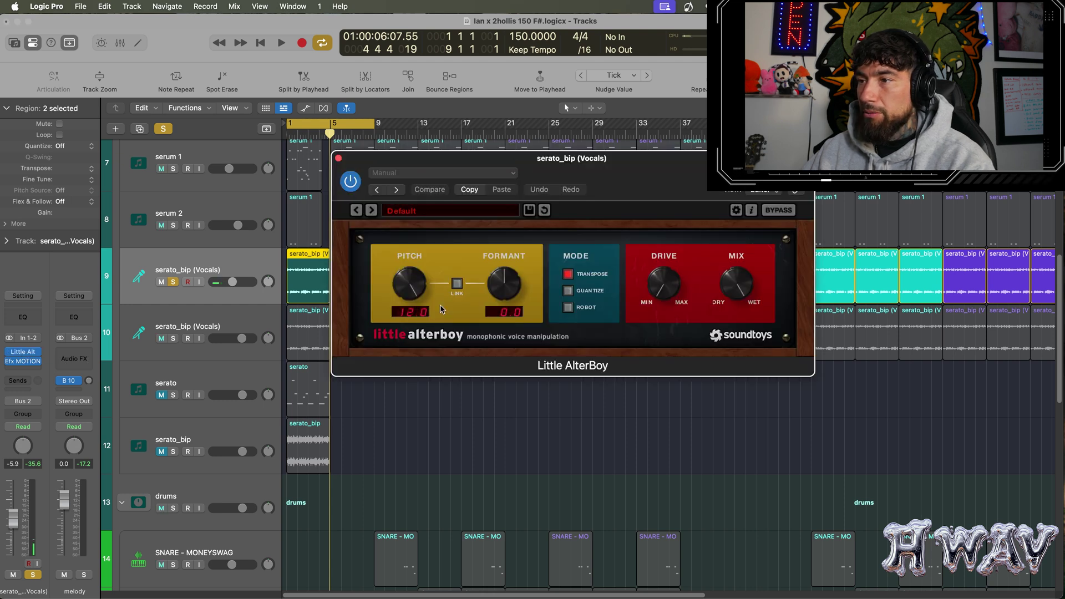
pyautogui.click(339, 159)
pyautogui.click(22, 359)
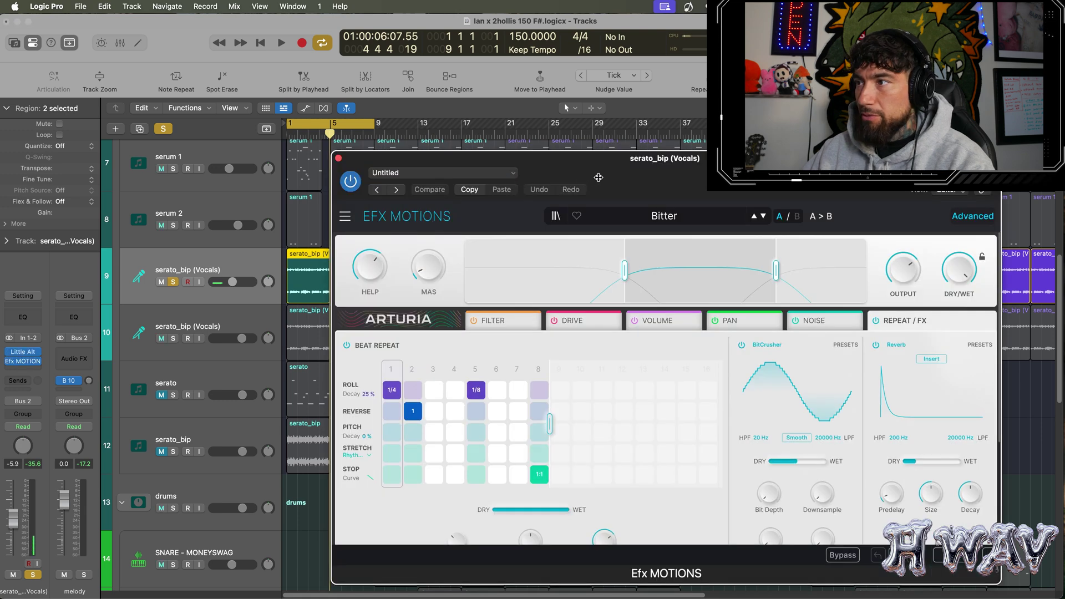
pyautogui.moveTo(598, 177); pyautogui.dragTo(558, 144)
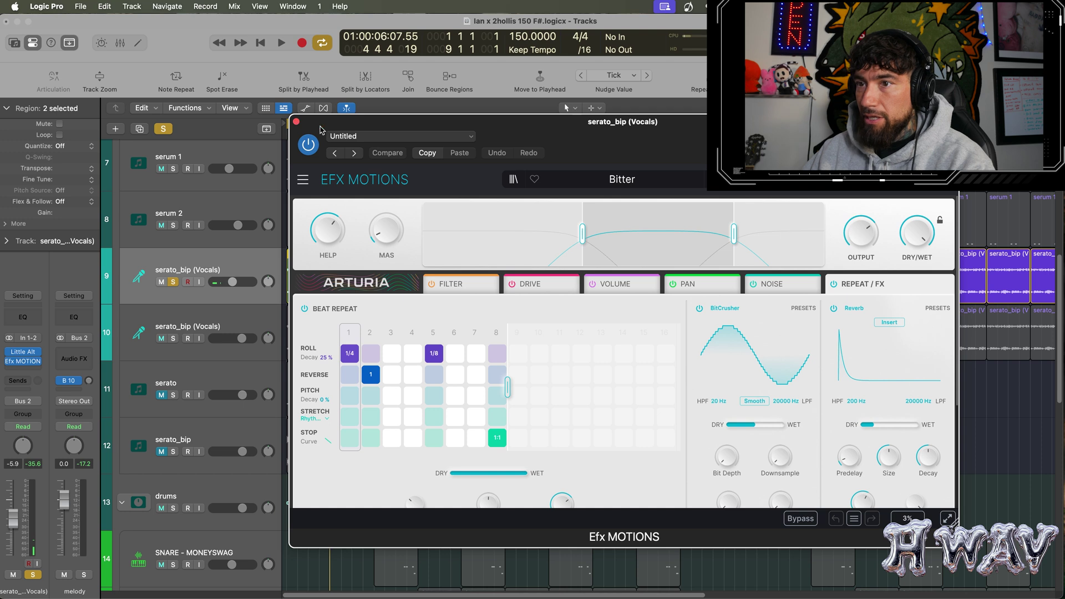
pyautogui.moveTo(523, 140); pyautogui.dragTo(567, 130)
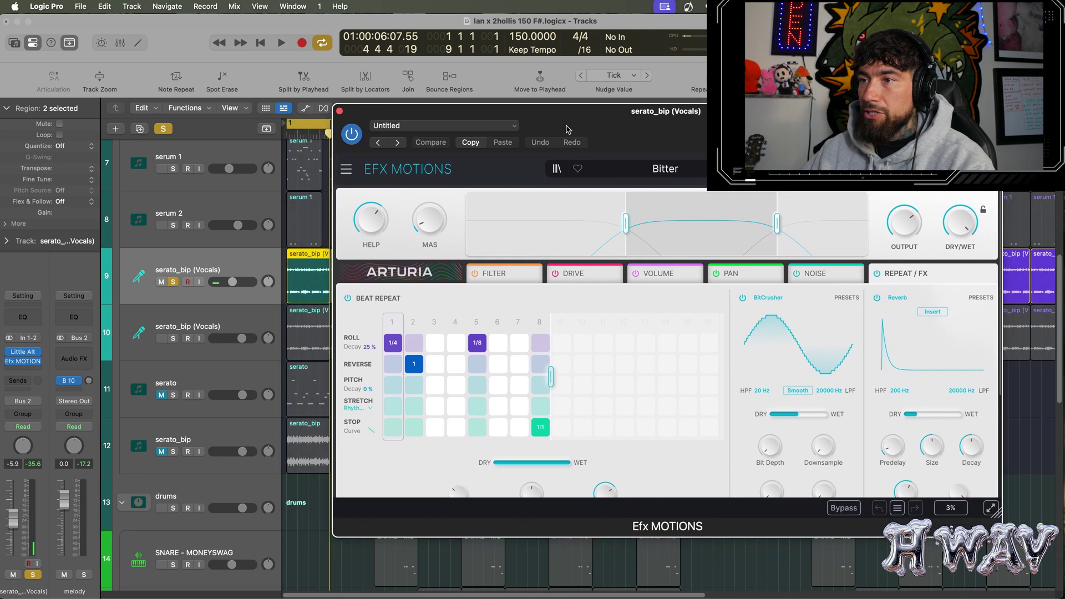
pyautogui.press('space')
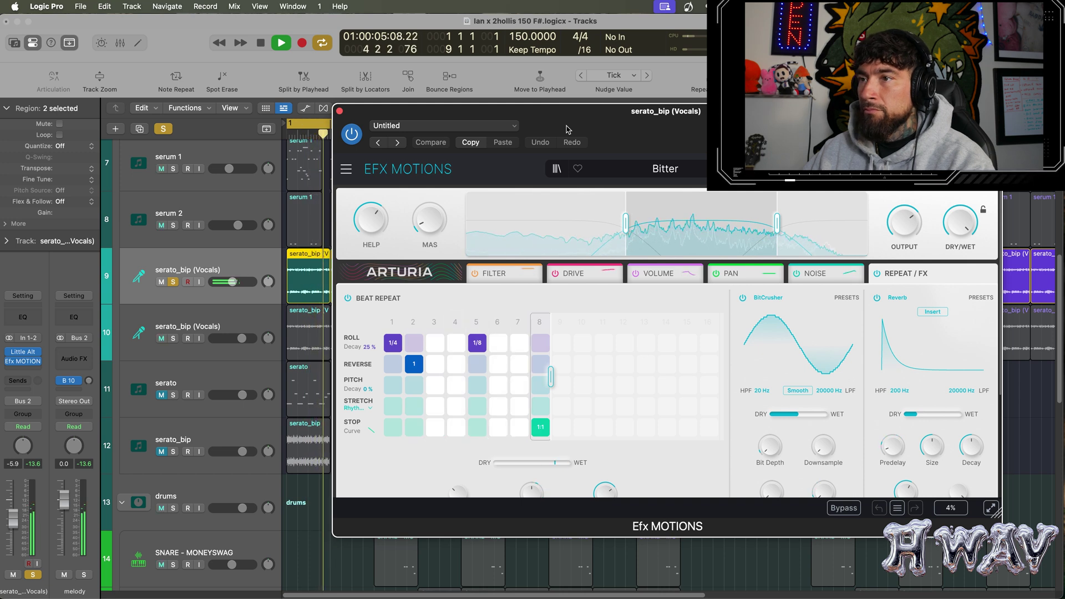
pyautogui.press('space')
pyautogui.click(340, 111)
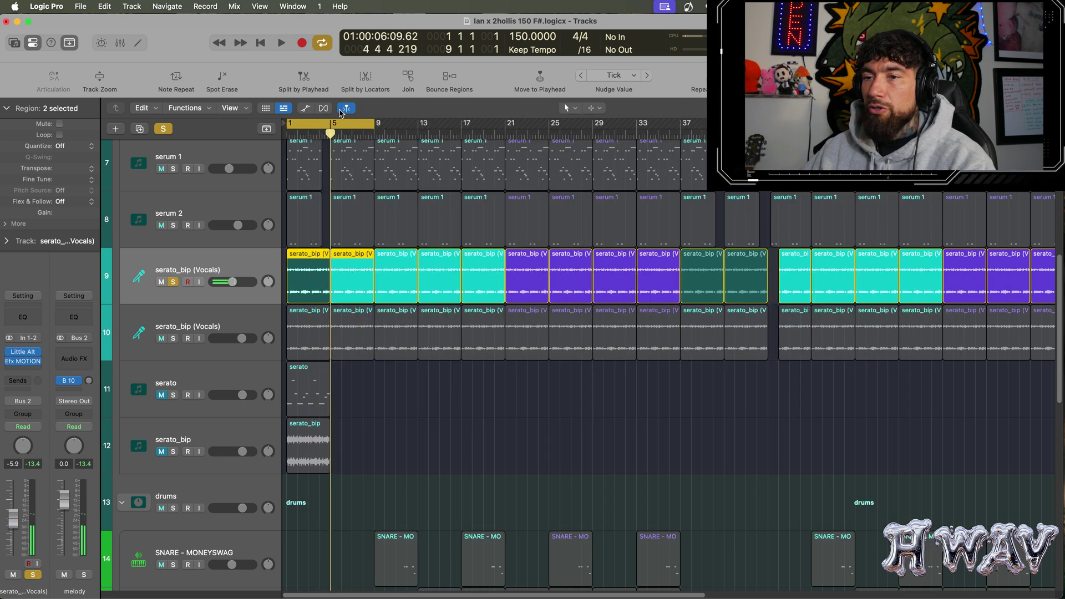
# Solo vocal track 10 alongside track 9, listen to both layers together, and clear all solos
pyautogui.click(173, 338)
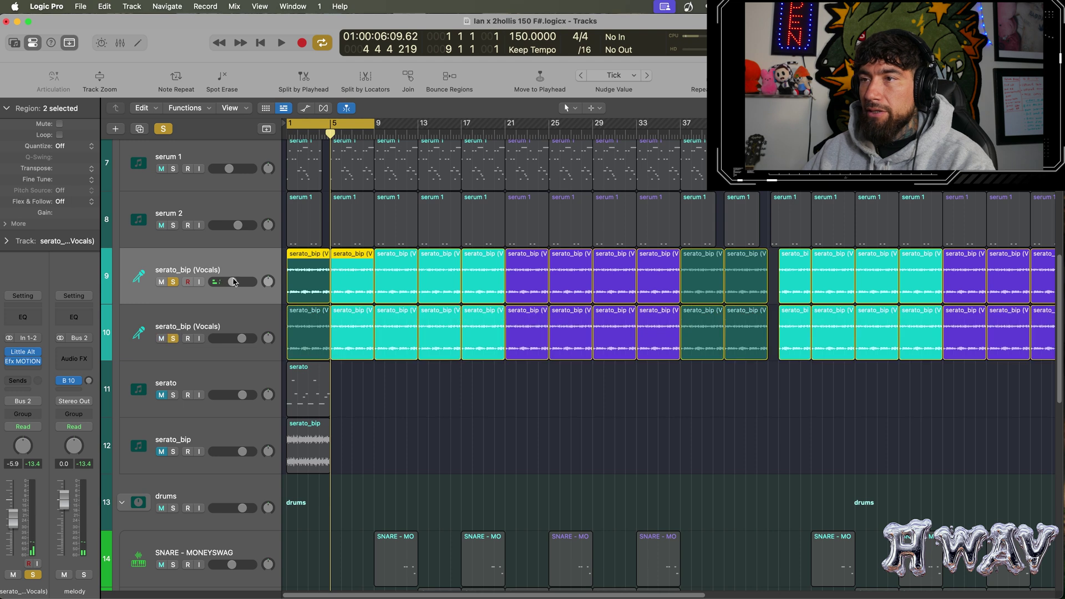
pyautogui.press('space')
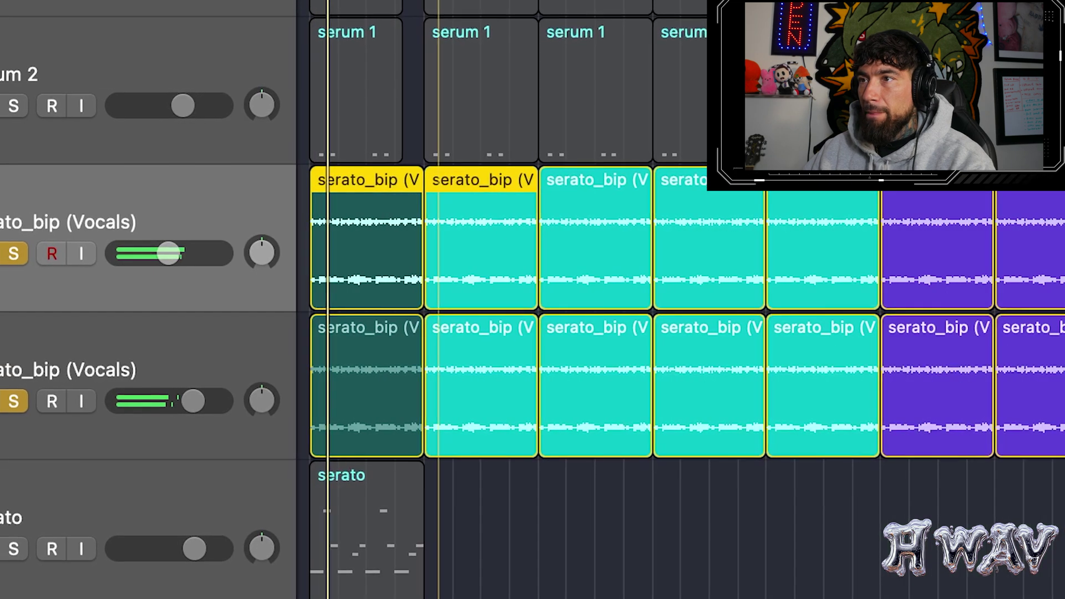
pyautogui.press('super+Right')
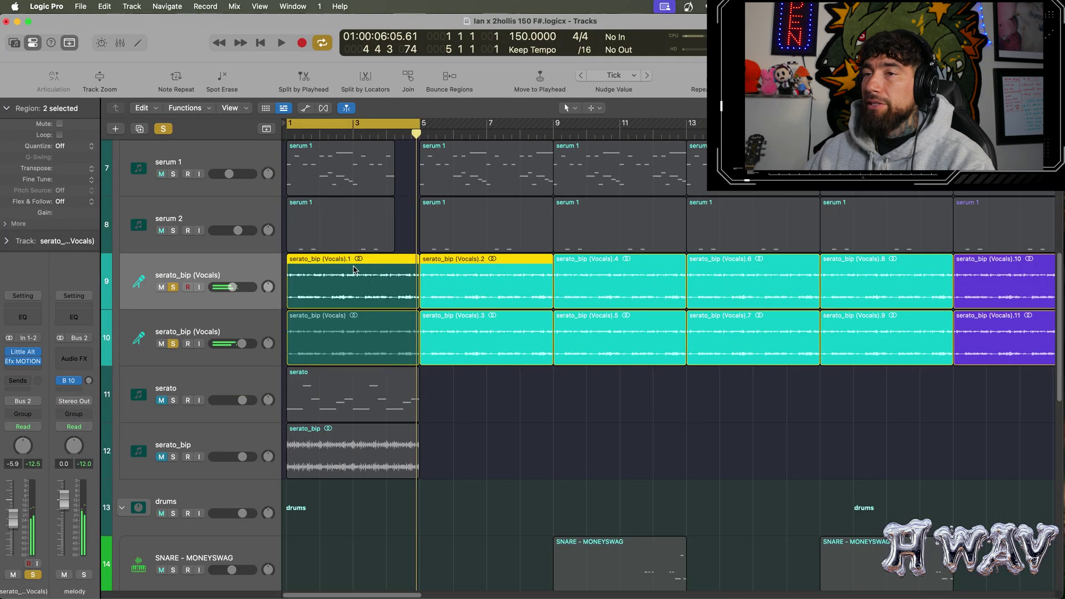
pyautogui.click(163, 128)
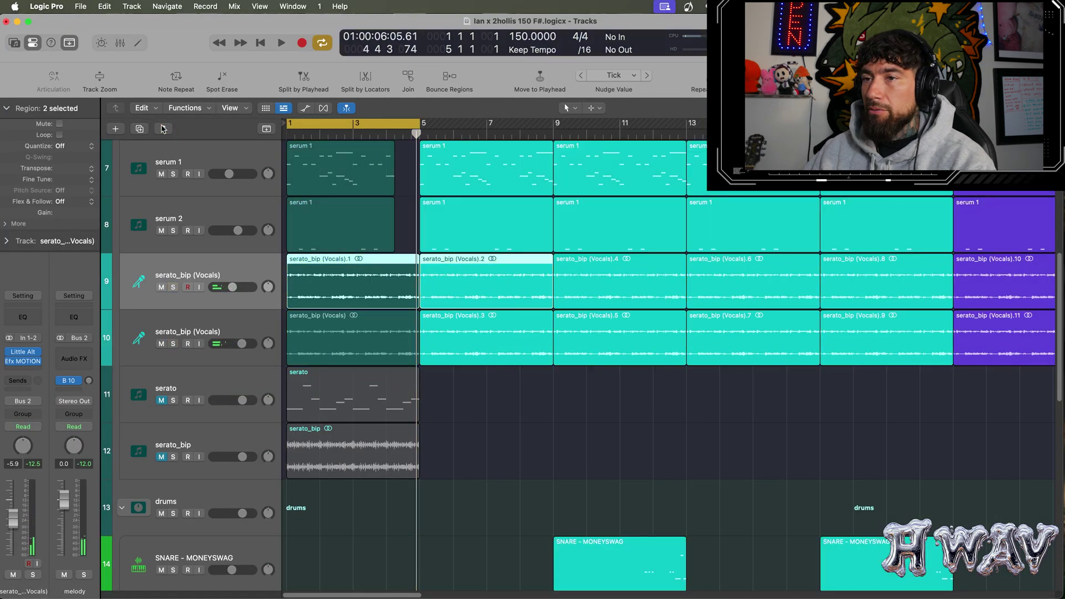
# Solo the serum 2 track, play it with its first region's notes shown in the Piano Roll, and close the editor
pyautogui.scroll(5, 360, 348)
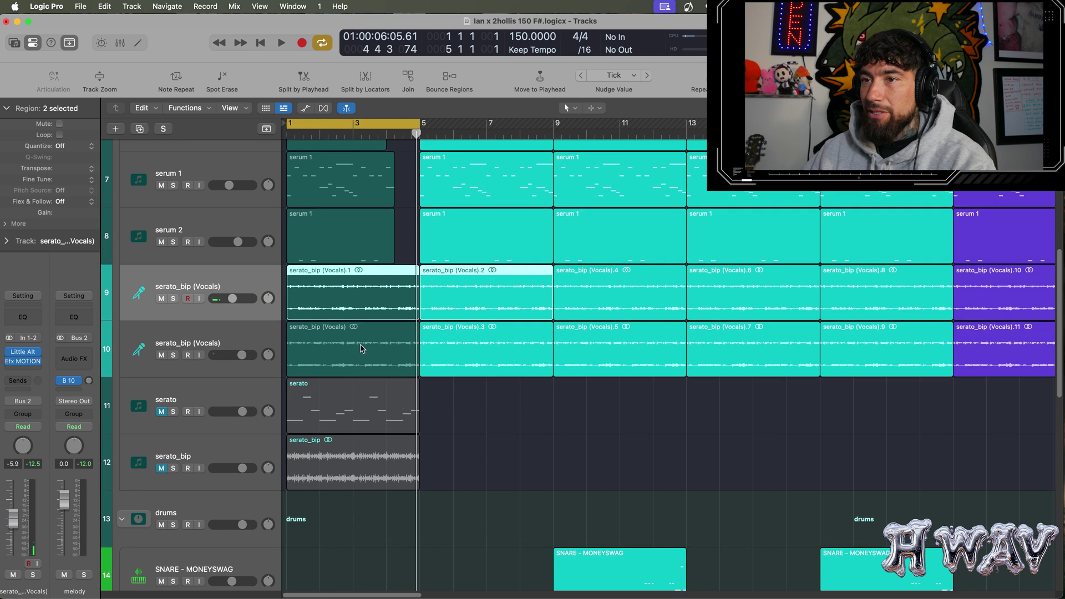
pyautogui.click(173, 336)
pyautogui.doubleClick(324, 336)
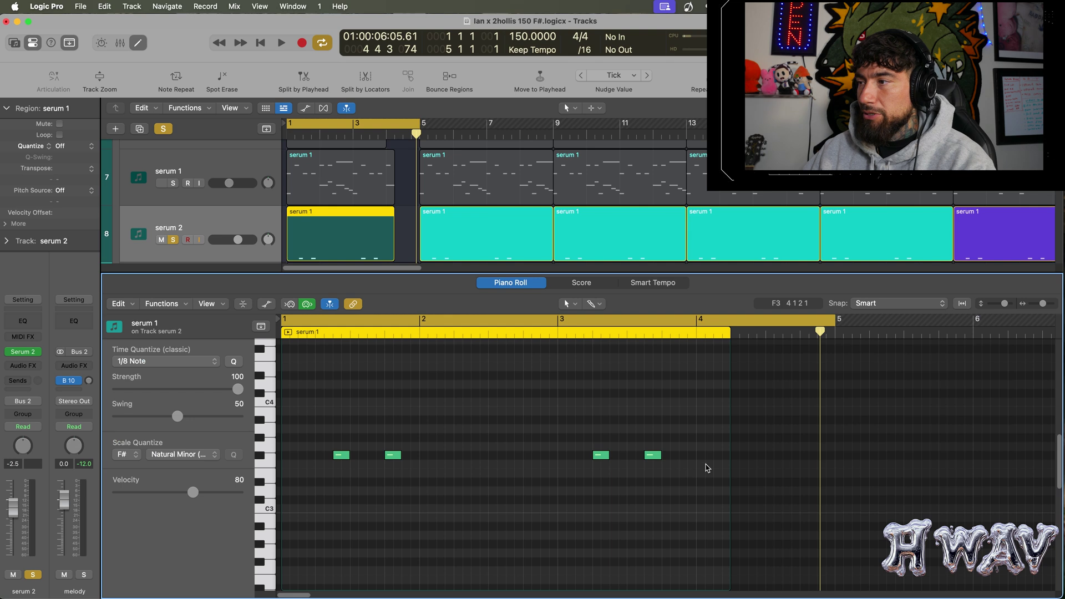
pyautogui.press('space')
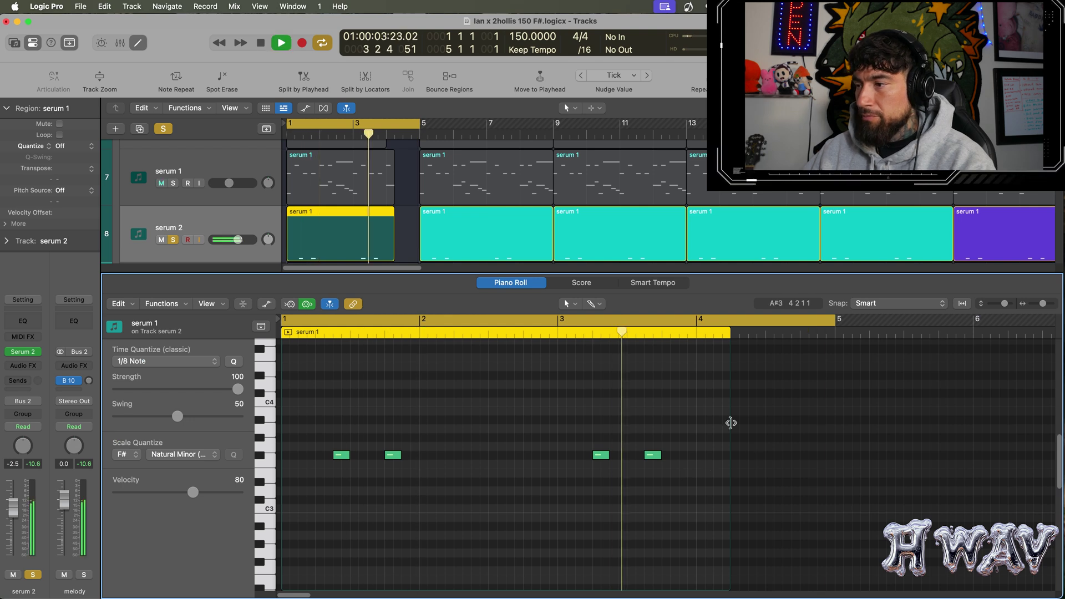
pyautogui.press('space')
pyautogui.press('e')
# Play the soloed serum 1 melody on track 7 while examining its first region's notes in the Piano Roll
pyautogui.doubleClick(320, 206)
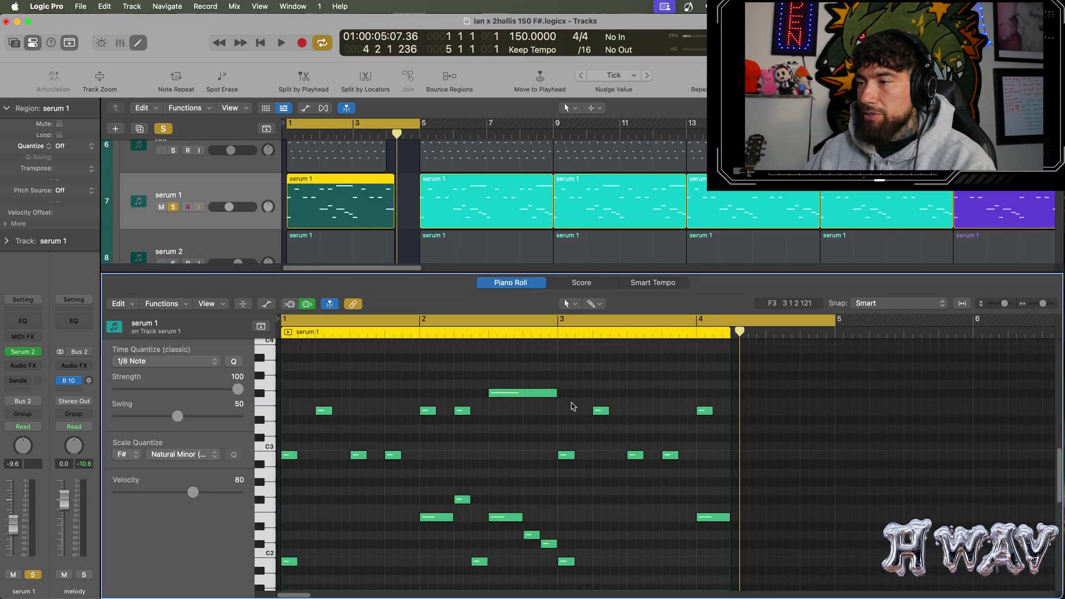
pyautogui.press('space')
pyautogui.scroll(-2, 716, 467)
pyautogui.scroll(1, 718, 464)
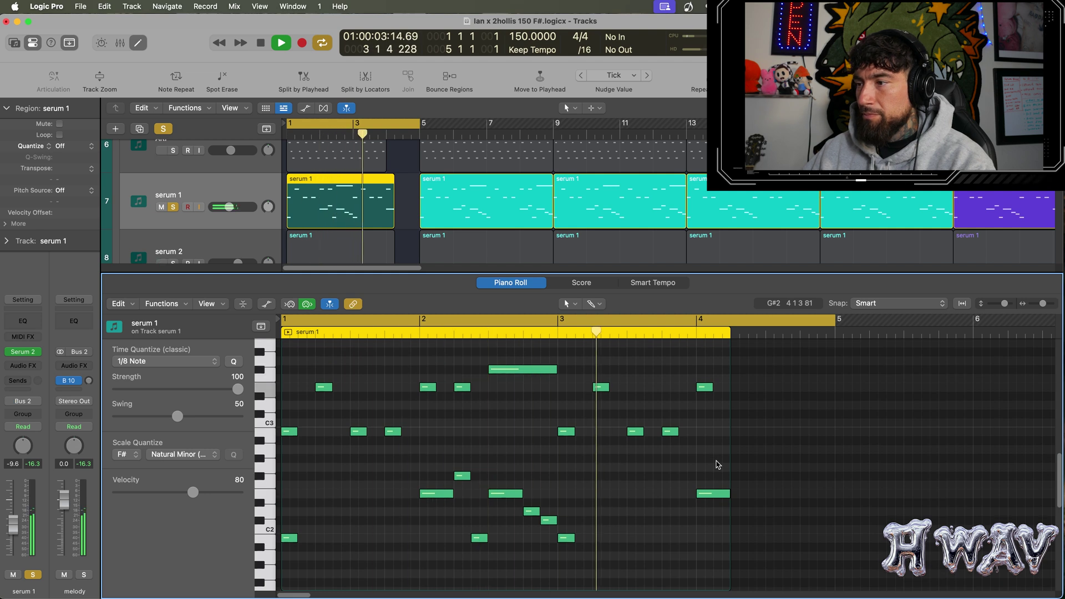
pyautogui.press('p')
# Play the soloed ARP track while examining its arpeggio notes in the Piano Roll
pyautogui.click(333, 239)
pyautogui.press('p')
pyautogui.scroll(5, 629, 501)
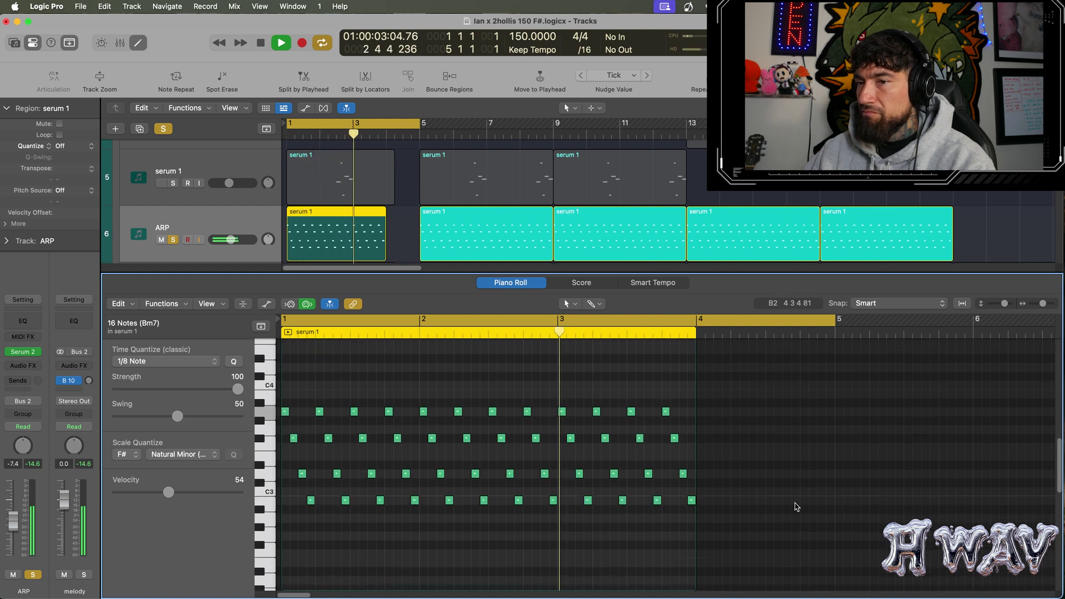
pyautogui.press('space')
pyautogui.press('p')
# Solo the serum 1 track 5 and show its first region's notes in the Piano Roll
pyautogui.click(172, 303)
pyautogui.click(174, 252)
pyautogui.doubleClick(343, 250)
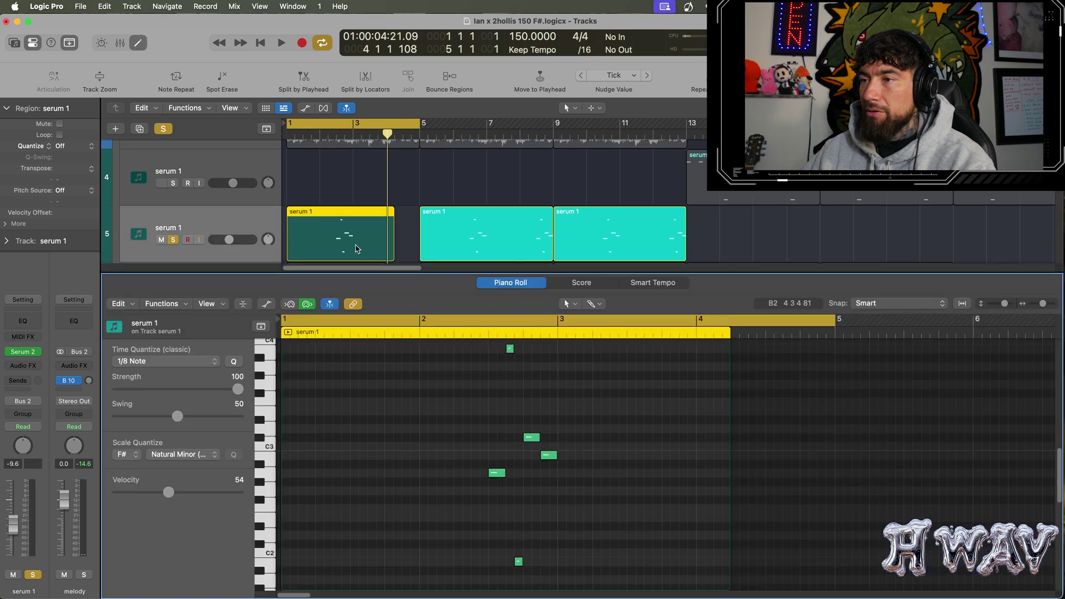
# Finish auditioning the serum 1 melody on track 5, close its Piano Roll and turn off its solo
pyautogui.press('space')
pyautogui.press('p')
pyautogui.press('s')
# Solo the shs_torment_116_texture_Extrude_2 track and play it with its first region's waveform shown in the audio editor
pyautogui.click(185, 287)
pyautogui.press('space')
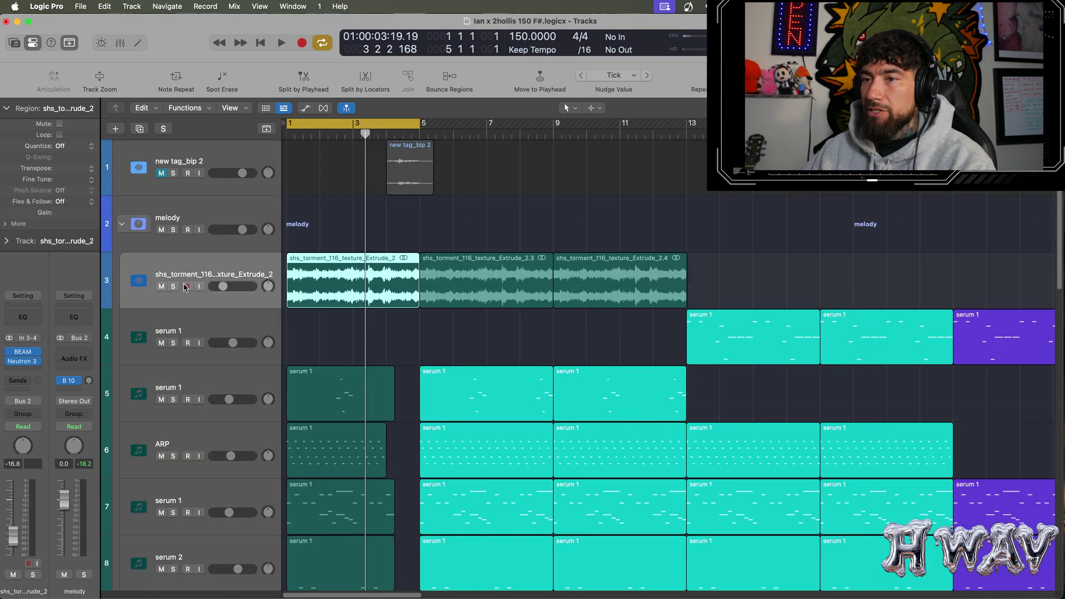
pyautogui.click(173, 287)
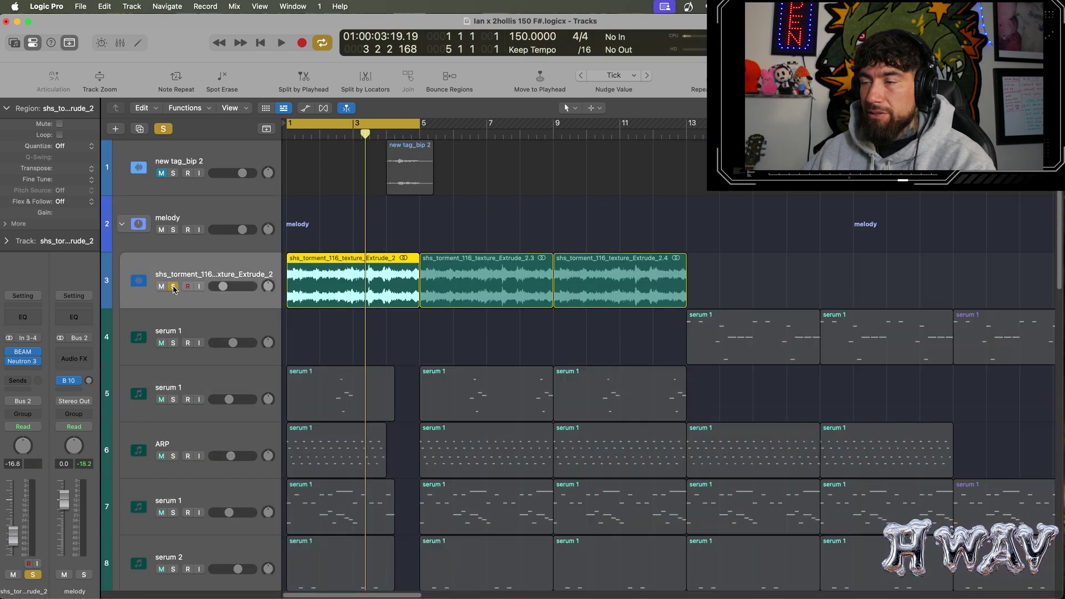
pyautogui.doubleClick(337, 292)
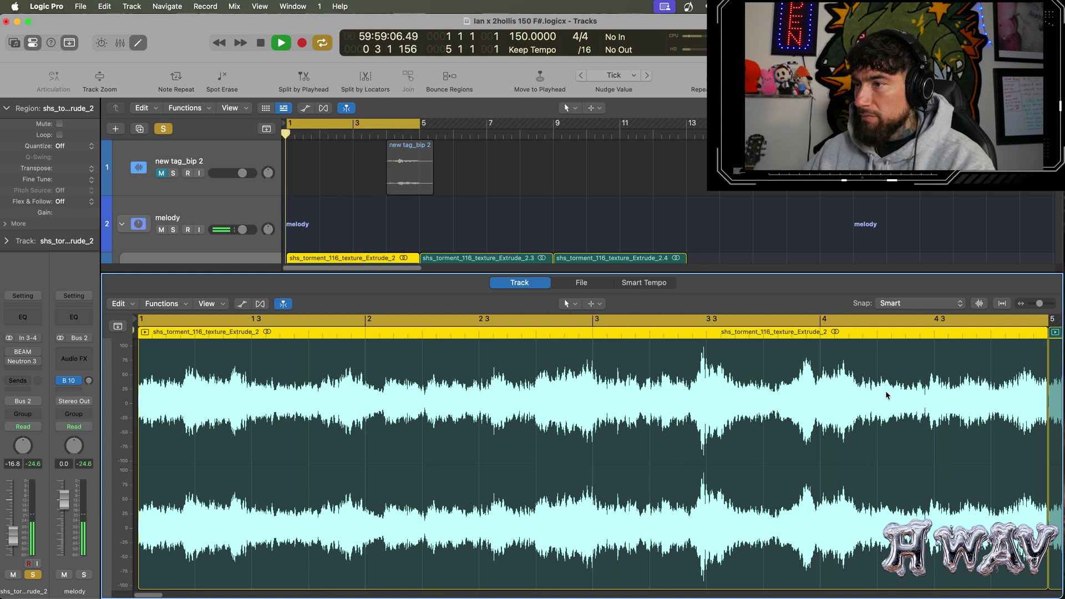
pyautogui.press('x')
pyautogui.press('x')
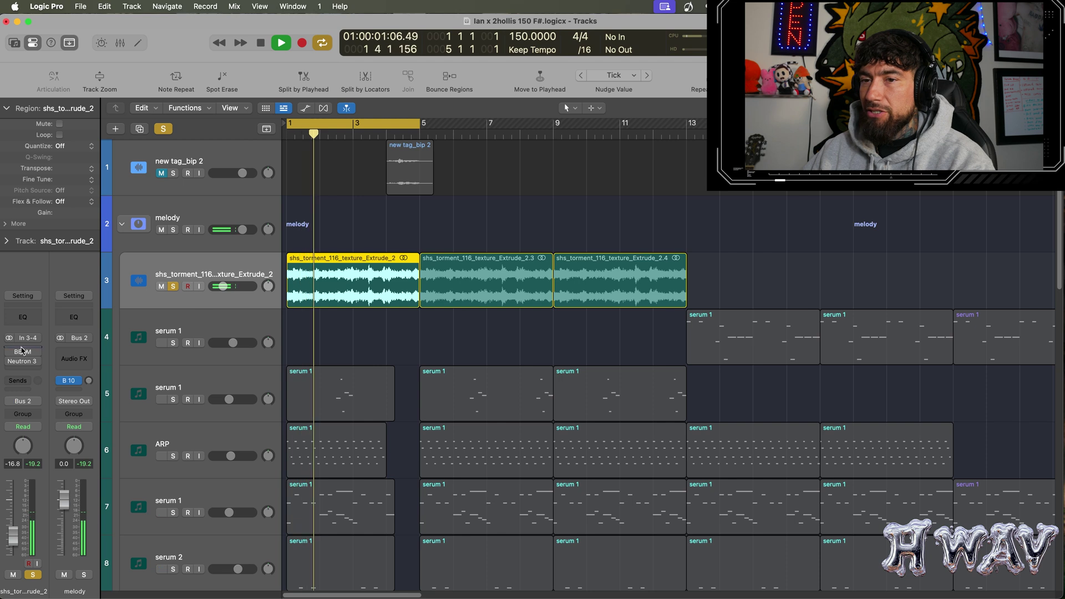
# Play the soloed texture sample while examining its BEAM effect
pyautogui.press('space')
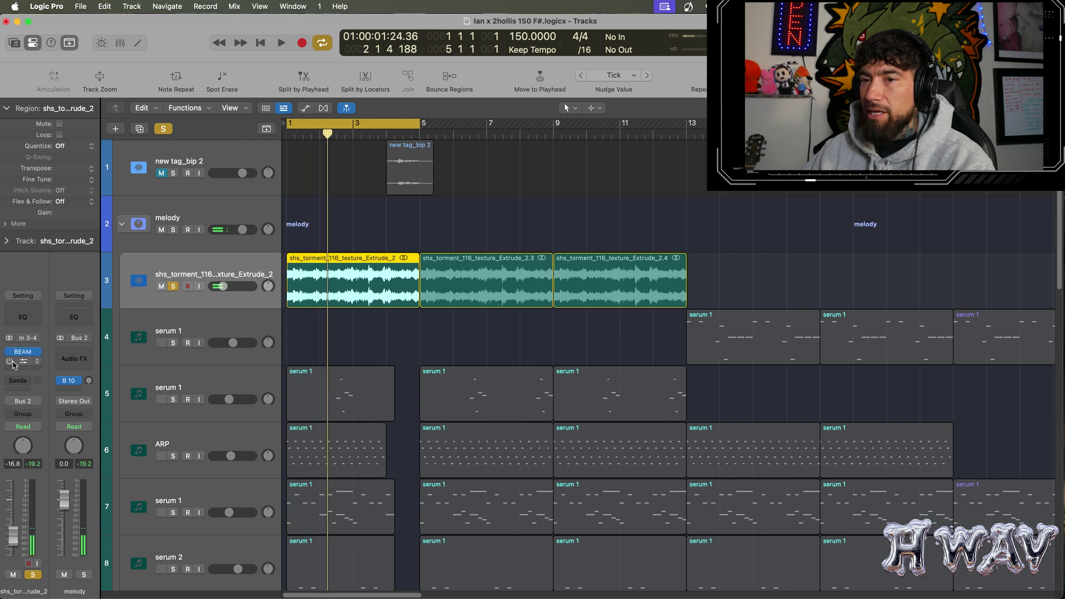
pyautogui.click(18, 354)
pyautogui.press('space')
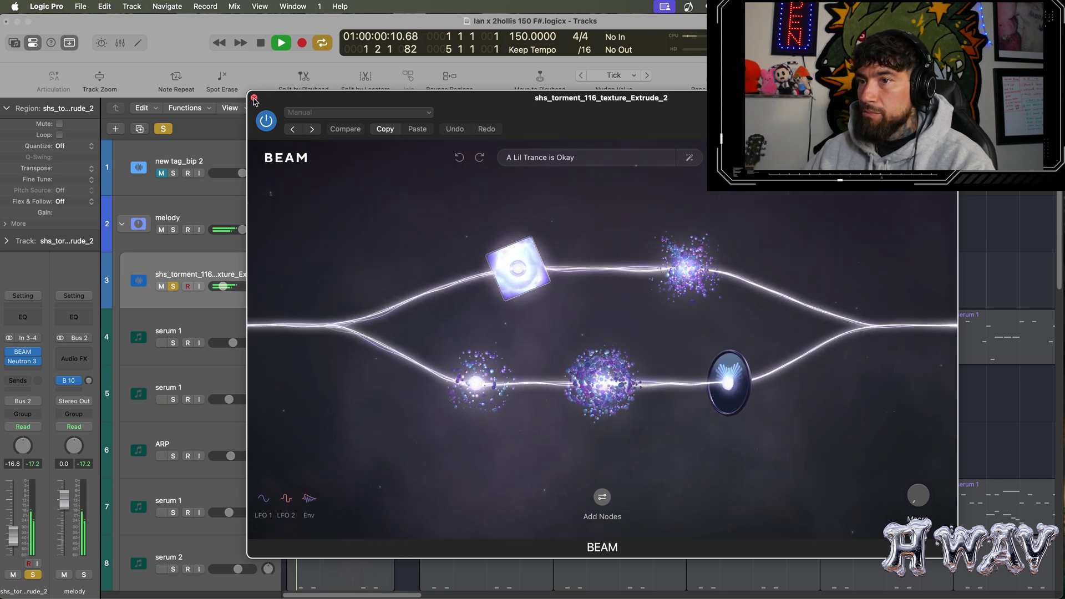
pyautogui.press('space')
# Examine the texture track's Neutron 3 Equalizer, unsolo the track and play the melody layers together
pyautogui.click(22, 352)
pyautogui.click(18, 364)
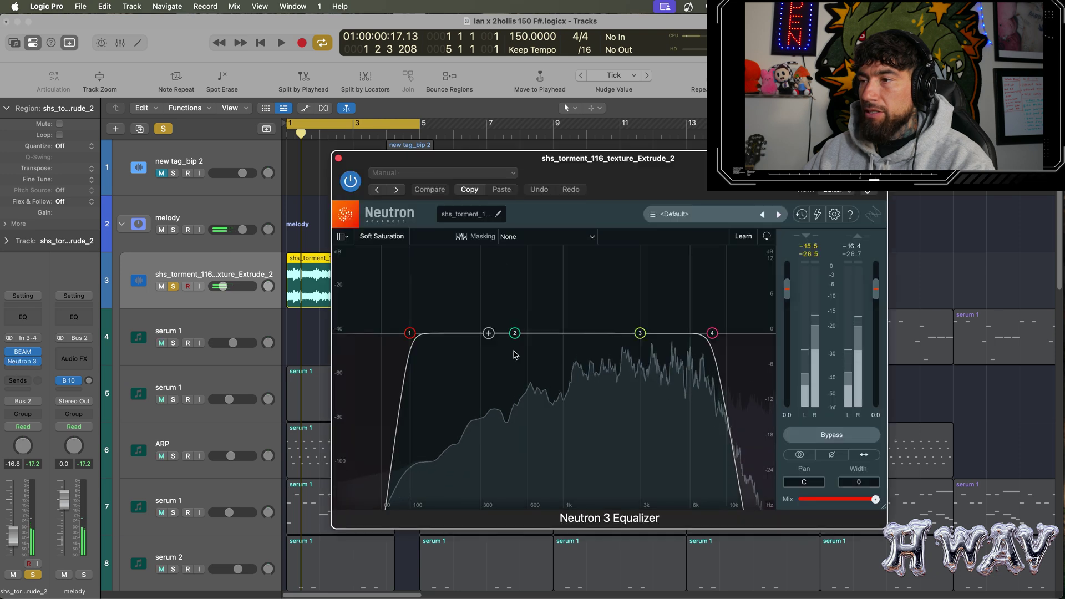
pyautogui.click(338, 159)
pyautogui.click(173, 287)
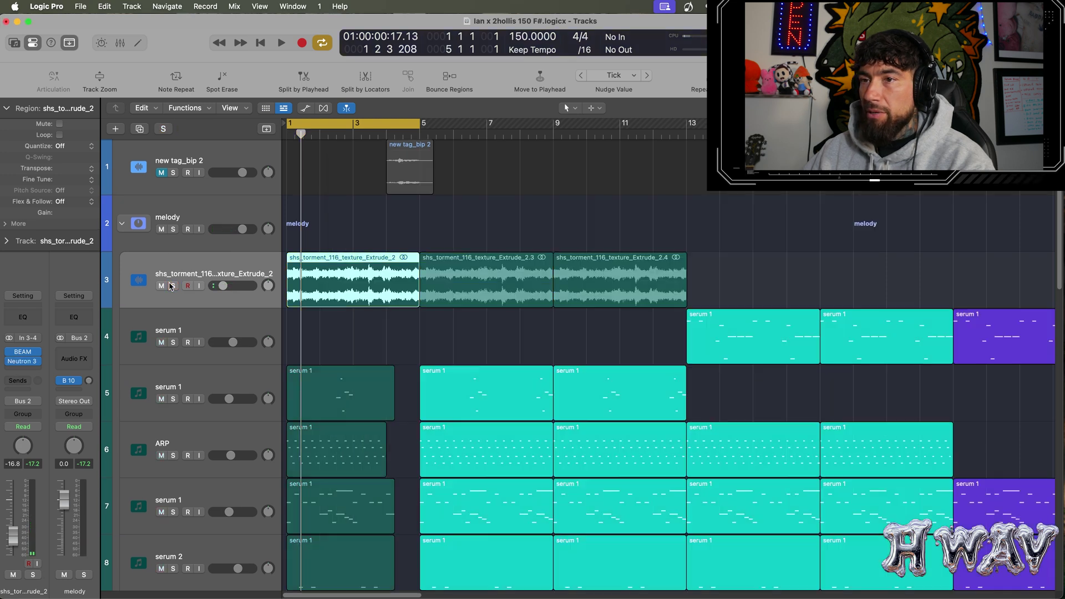
pyautogui.press('space')
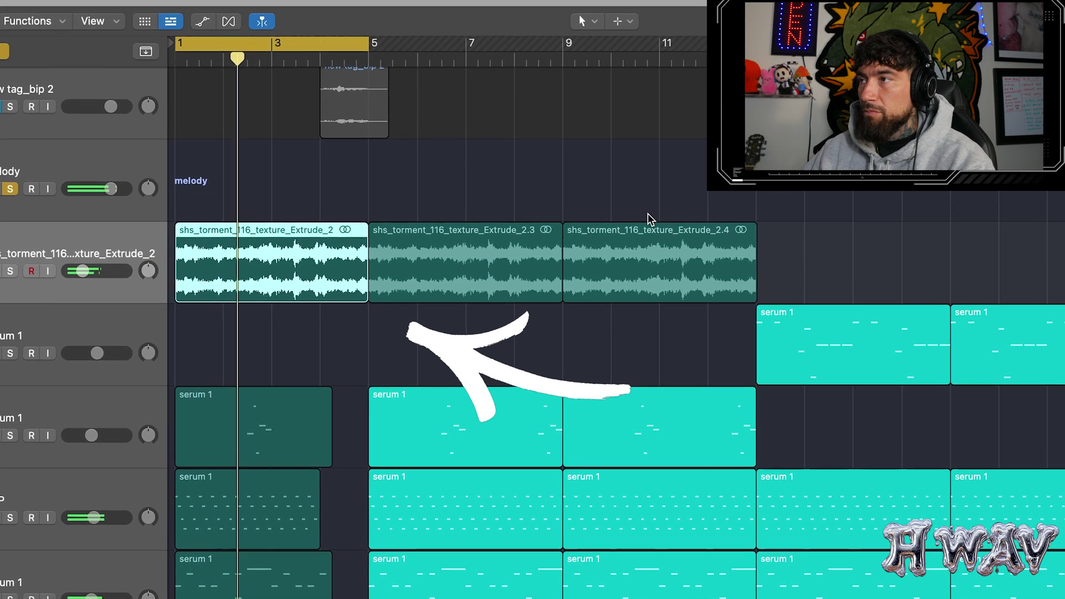
# Play the soloed drums while examining the HIHAT - DUNGEON waveform at bar 9 and its Rift effect
pyautogui.scroll(-3, 649, 212)
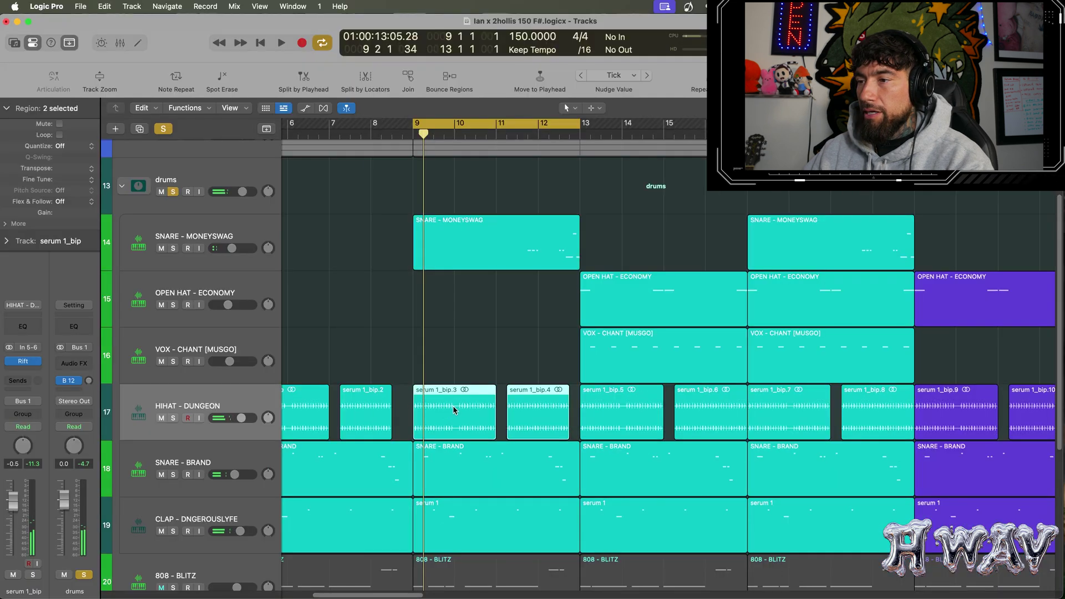
pyautogui.doubleClick(417, 393)
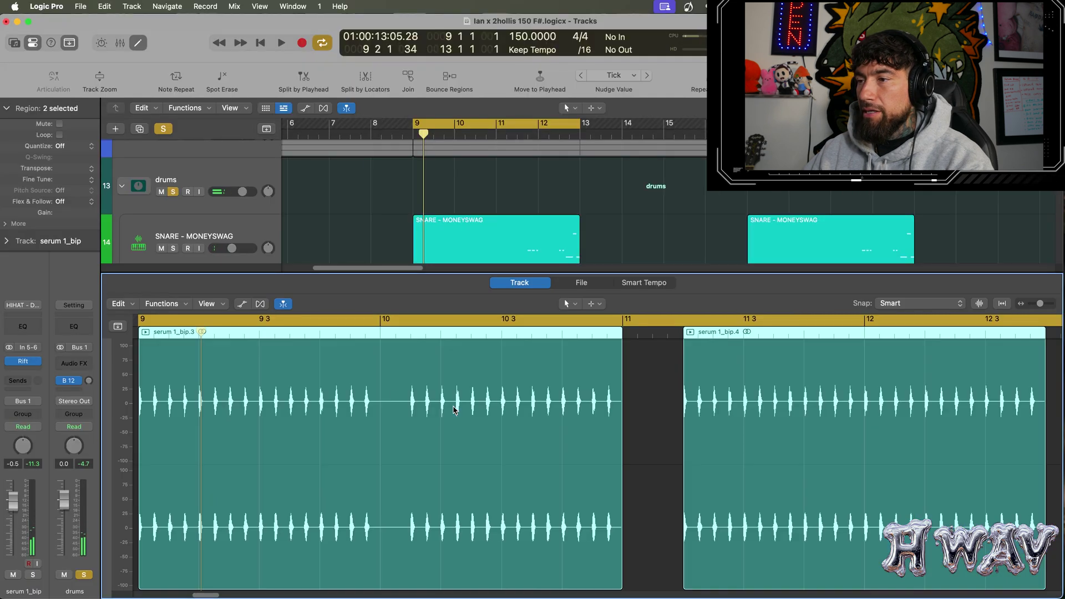
pyautogui.click(23, 362)
pyautogui.press('space')
pyautogui.moveTo(658, 177); pyautogui.dragTo(697, 140)
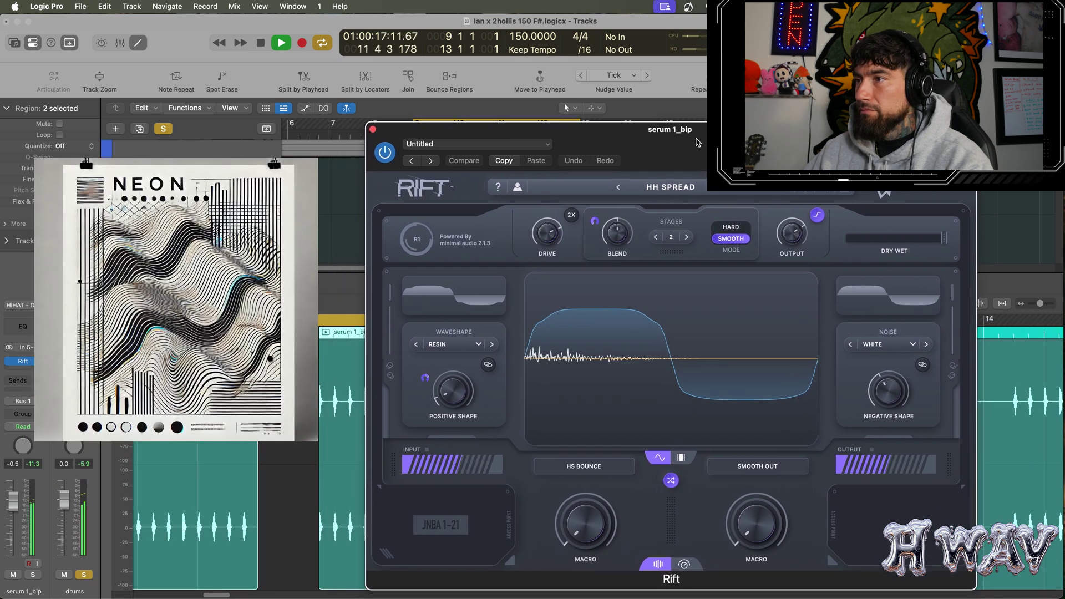
pyautogui.click(373, 129)
pyautogui.press('space')
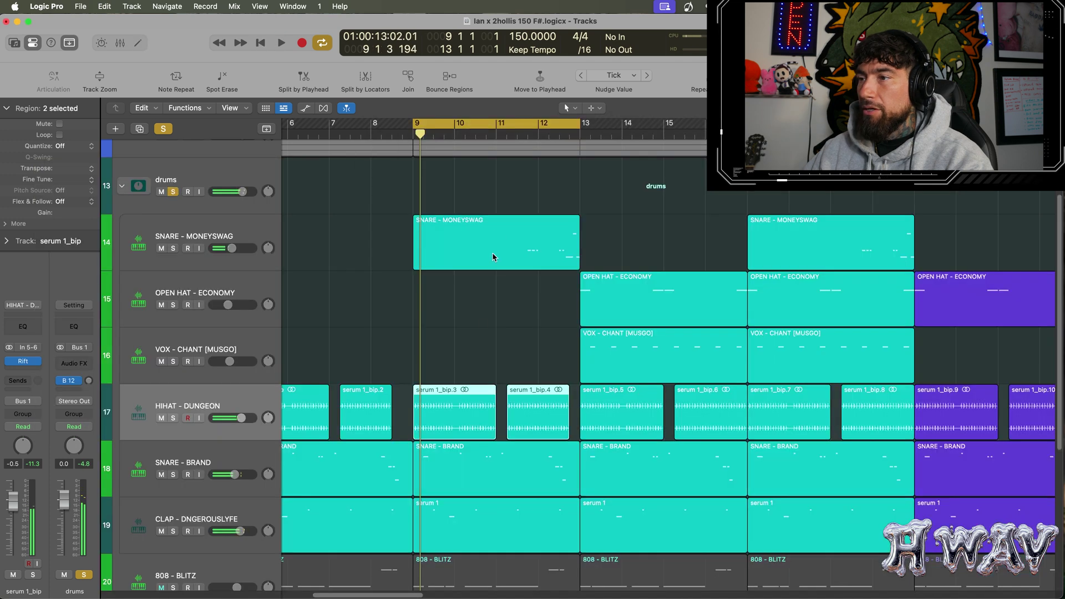
# Select the SNARE - MONEYSWAG region at bar 9
pyautogui.scroll(1, 481, 336)
pyautogui.doubleClick(491, 251)
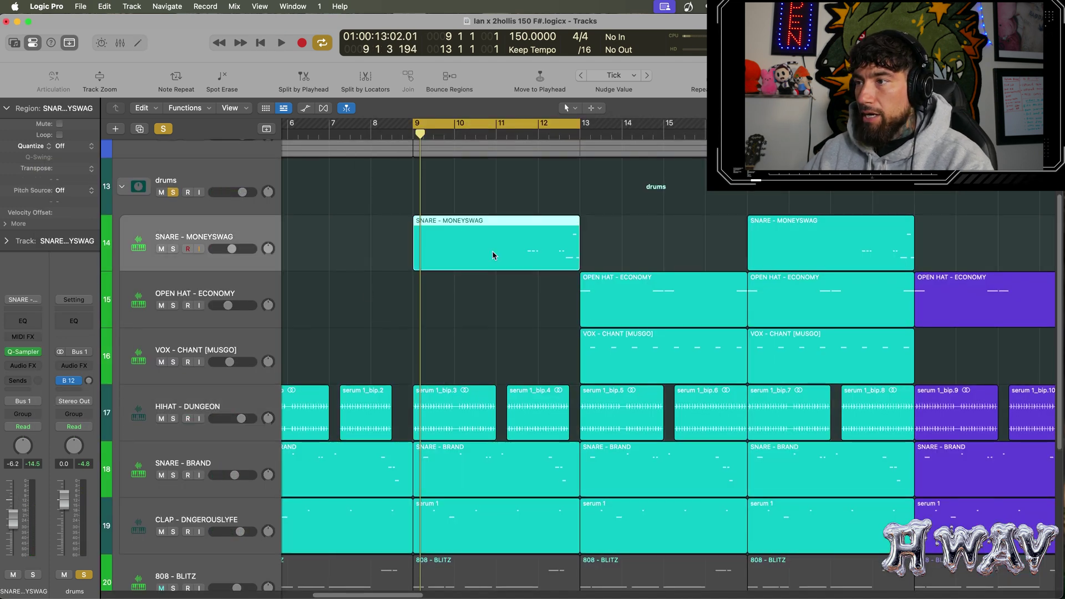
pyautogui.press('x')
pyautogui.press('x')
# Solo the CLAP - DNGEROUSLYFE track, play it with its bar 9 region's notes in the Piano Roll, and close the editor
pyautogui.press('Down')
pyautogui.press('Down')
pyautogui.press('Down')
pyautogui.press('Down')
pyautogui.press('Down')
pyautogui.press('p')
pyautogui.press('s')
pyautogui.press('space')
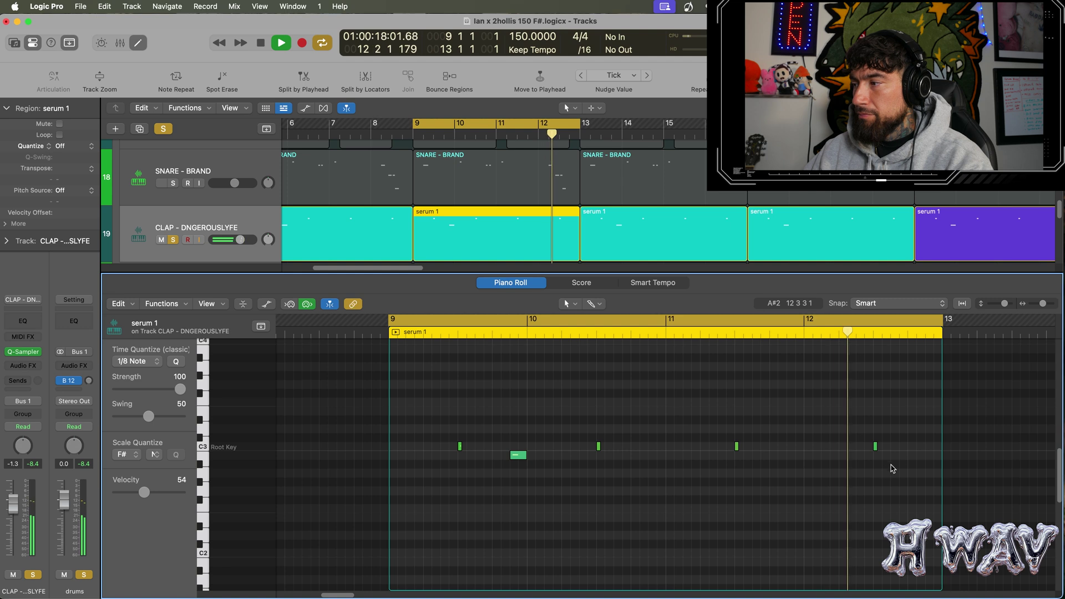
pyautogui.press('space')
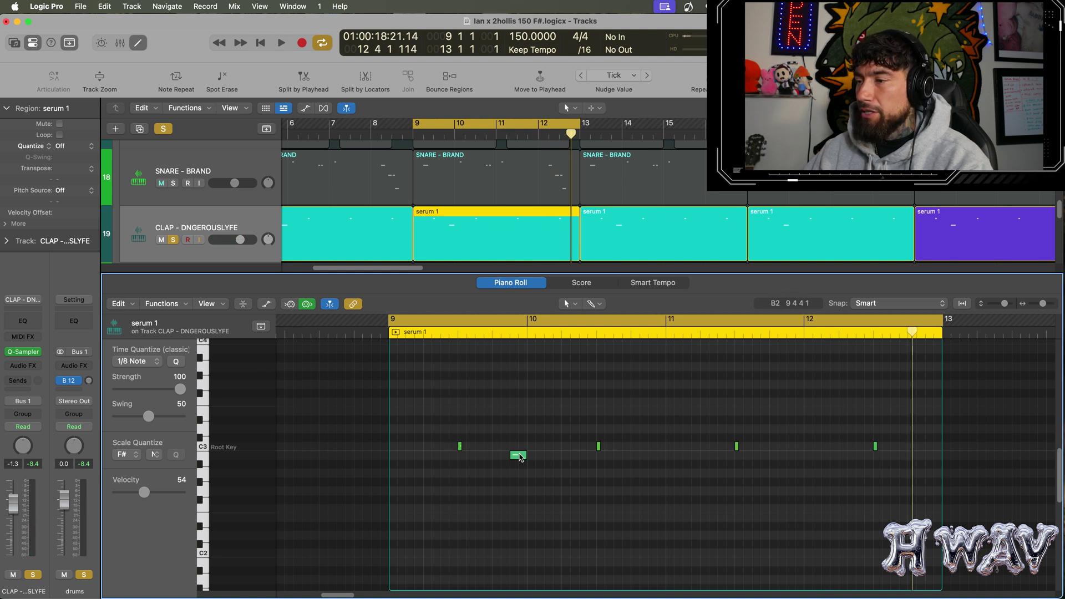
pyautogui.press('e')
pyautogui.press('x')
pyautogui.press('x')
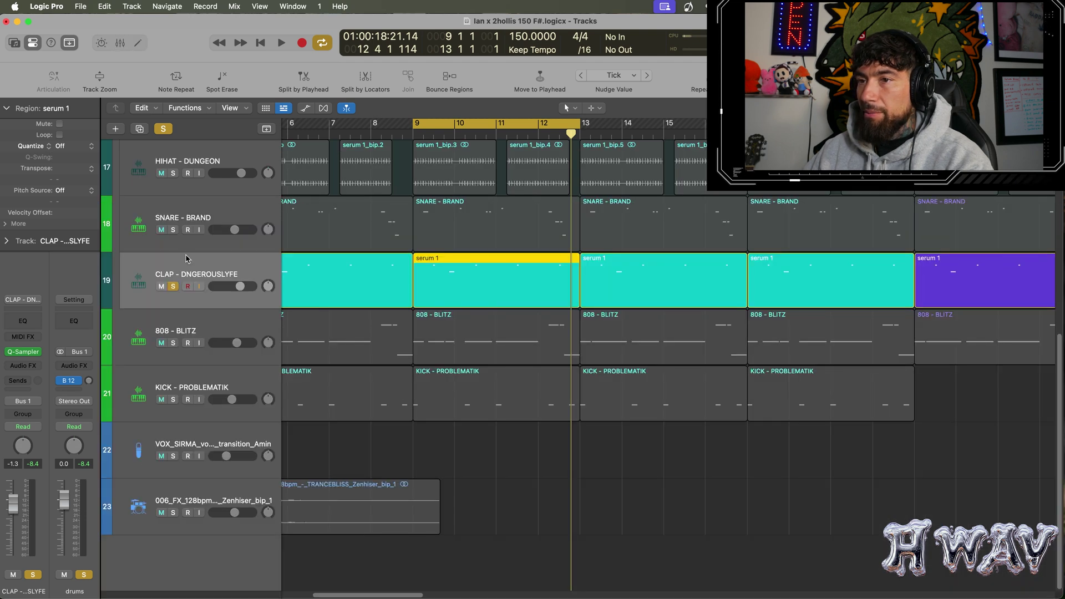
# Solo SNARE - BRAND alongside the clap and play both with the snare's bar 9 notes in the Piano Roll
pyautogui.click(173, 229)
pyautogui.doubleClick(497, 244)
pyautogui.press('space')
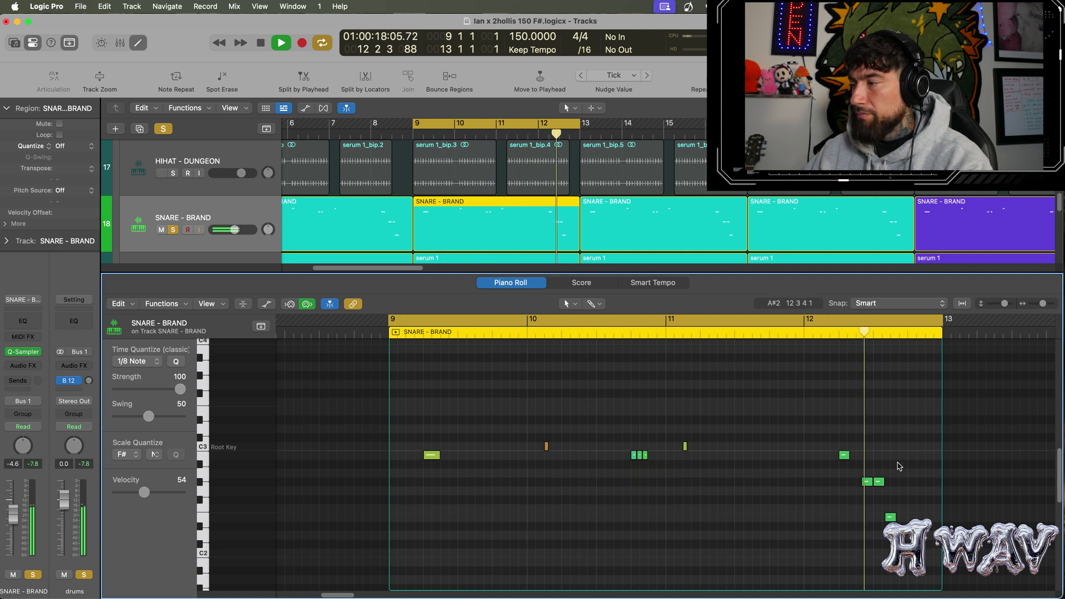
pyautogui.press('space')
pyautogui.press('e')
# Add SNARE - MONEYSWAG to the soloed tracks and play them with its notes shown in the Piano Roll
pyautogui.scroll(2, 524, 412)
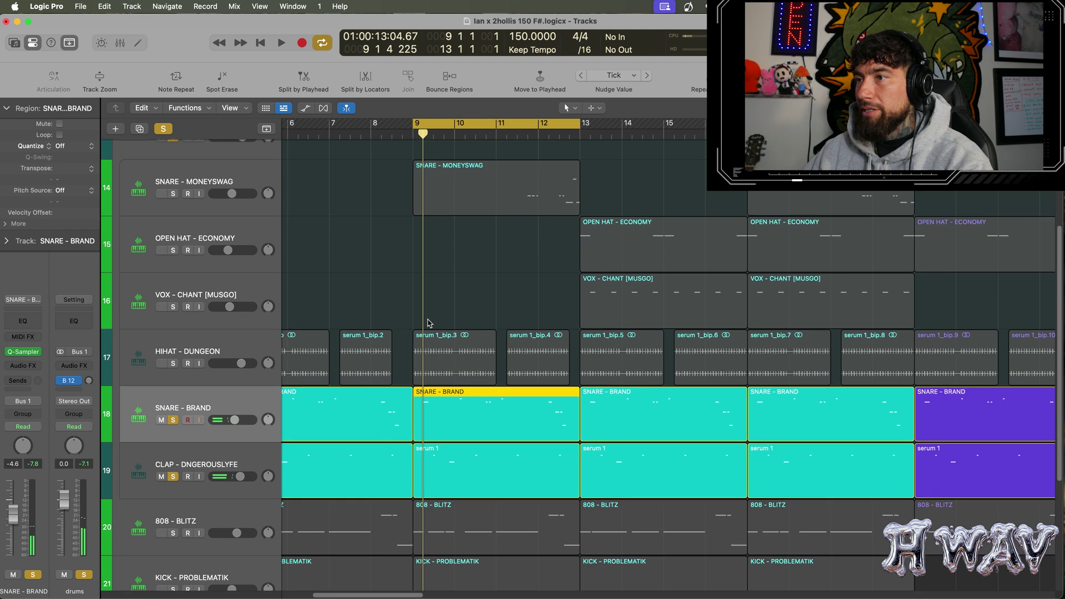
pyautogui.click(174, 194)
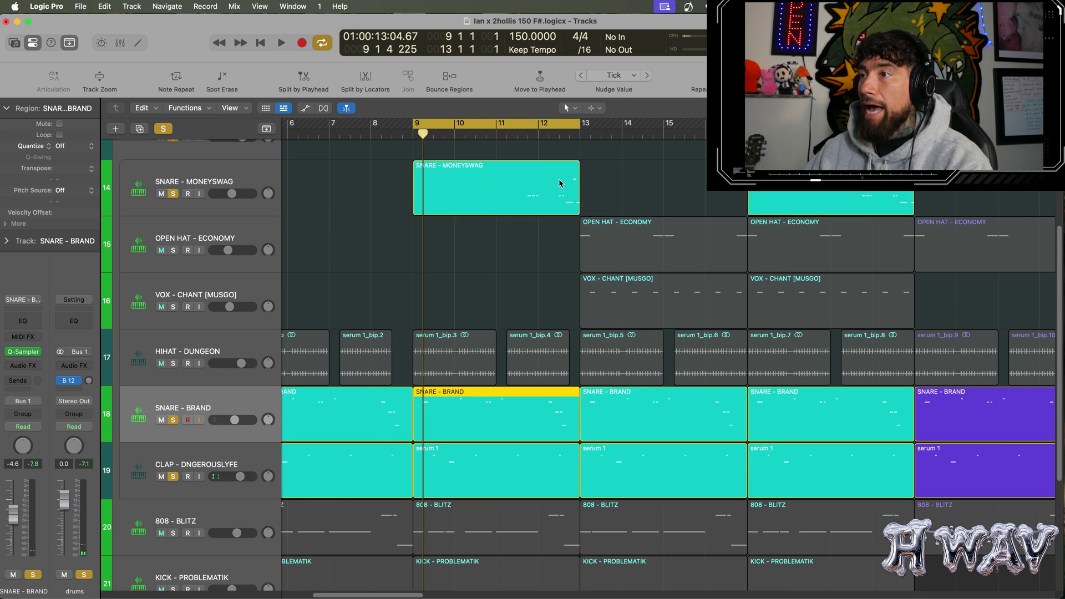
pyautogui.doubleClick(531, 191)
pyautogui.press('space')
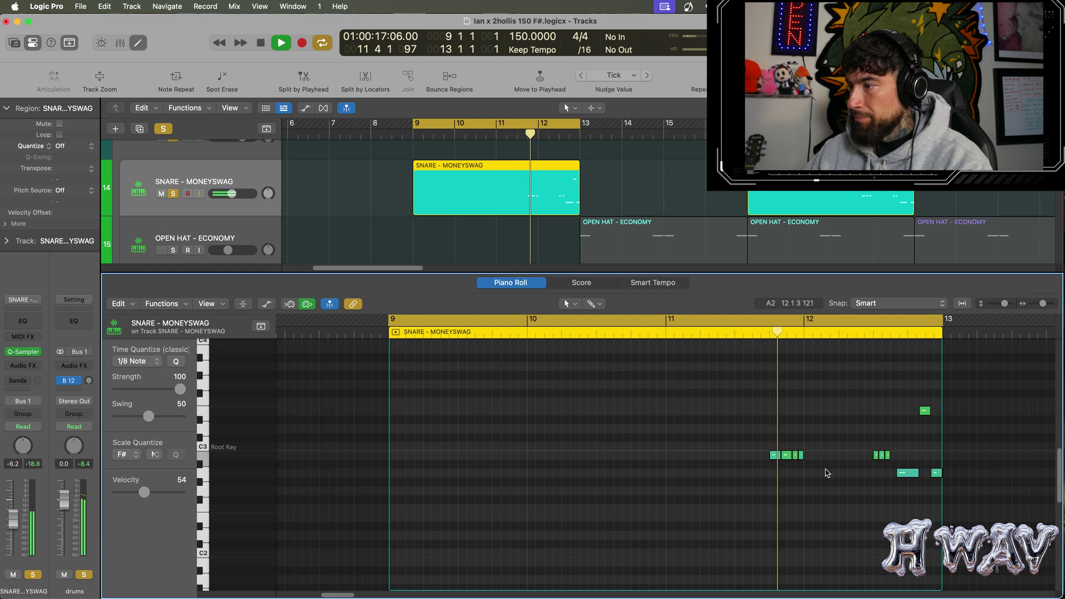
# Stop playback, close the Piano Roll and unsolo the SNARE - BRAND, CLAP - DNGEROUSLYFE and SNARE - MONEYSWAG tracks
pyautogui.press('space')
pyautogui.press('e')
pyautogui.click(173, 420)
pyautogui.moveTo(172, 477); pyautogui.dragTo(173, 193)
# Solo the 808 - BLITZ and KICK - PROBLEMATIK tracks and unsolo the drums group
pyautogui.scroll(-3, 181, 481)
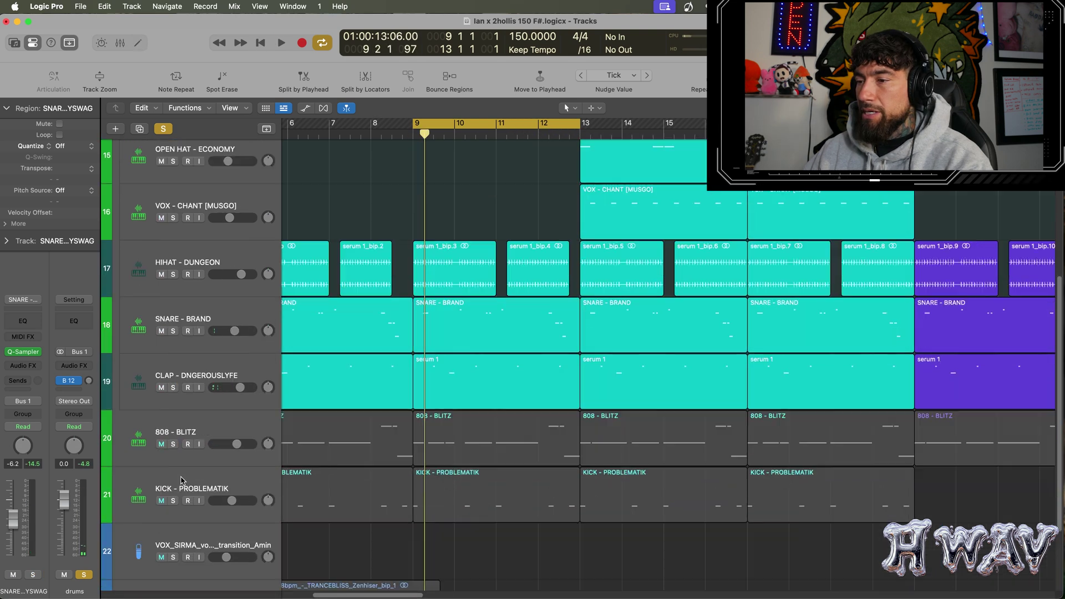
pyautogui.click(174, 445)
pyautogui.click(173, 501)
pyautogui.scroll(5, 173, 505)
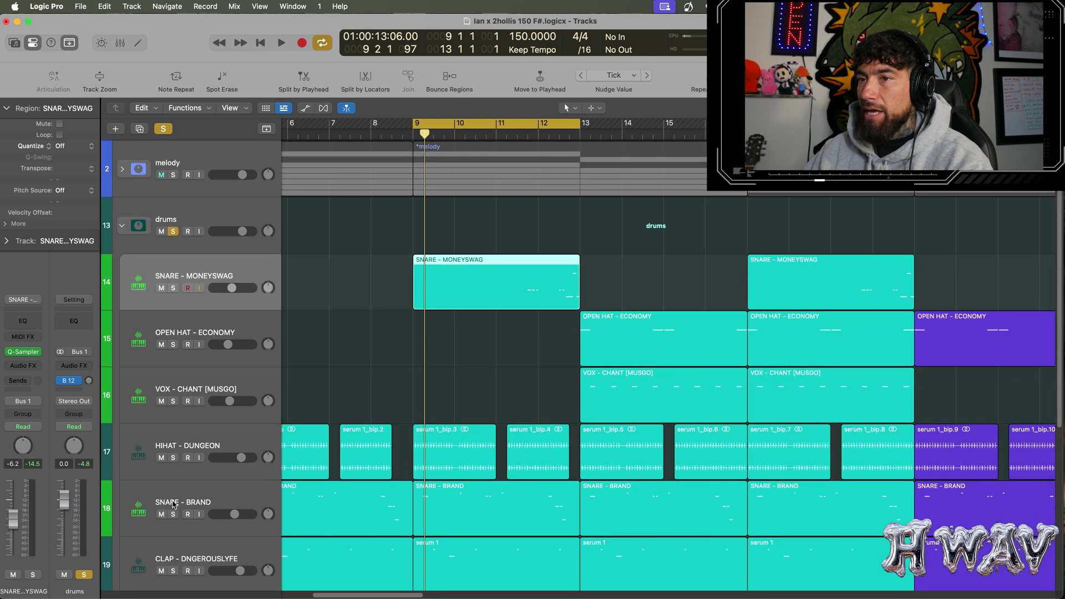
pyautogui.click(173, 232)
pyautogui.scroll(-5, 291, 324)
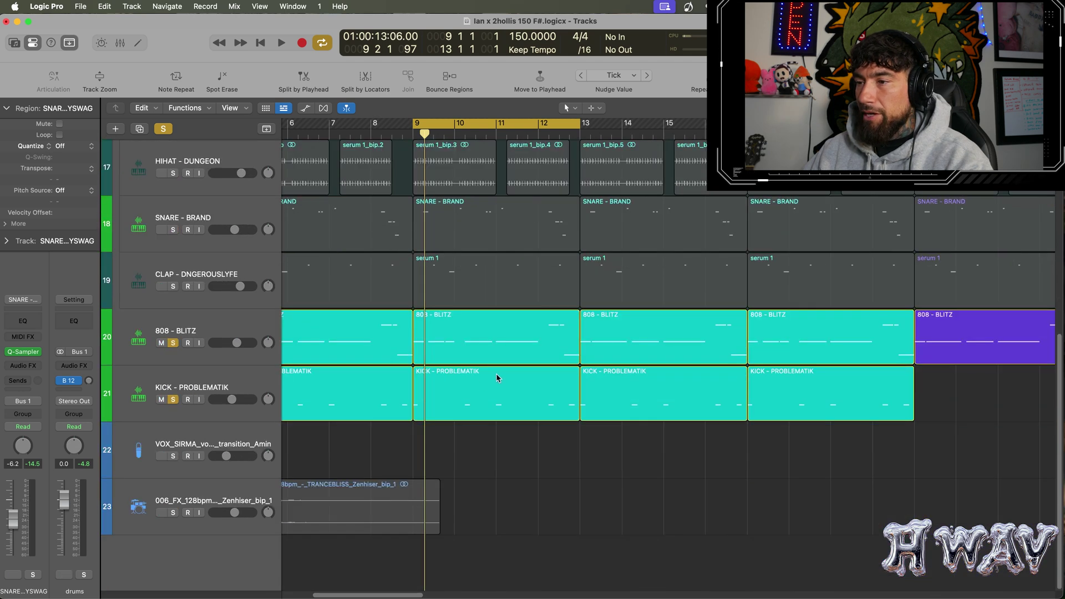
# Play the soloed 808 and kick together, examining the 808 - BLITZ notes at bar 9 in the Piano Roll
pyautogui.press('space')
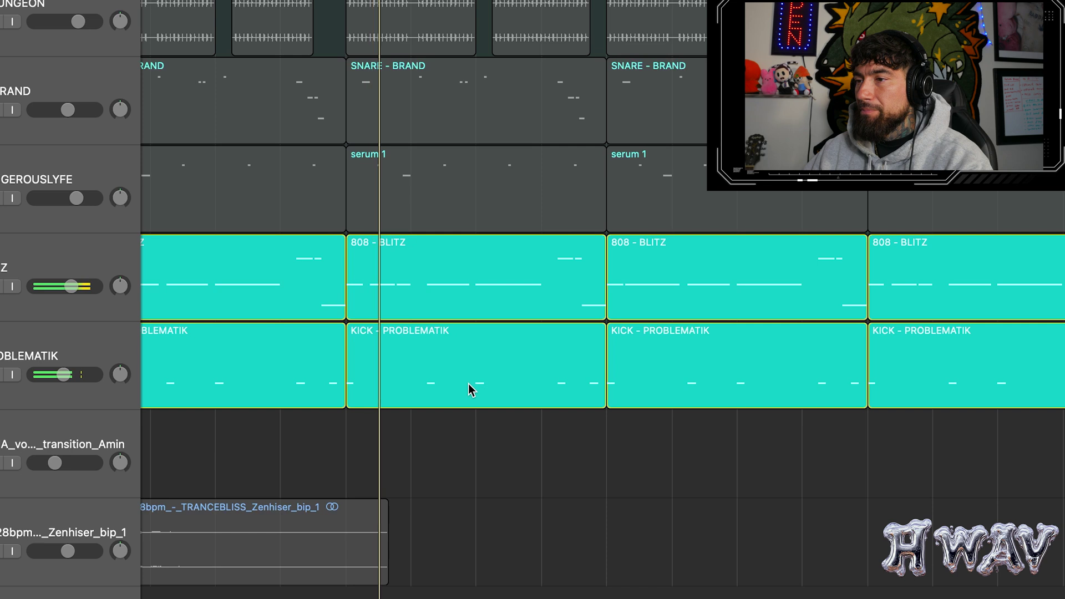
pyautogui.press('super+Down')
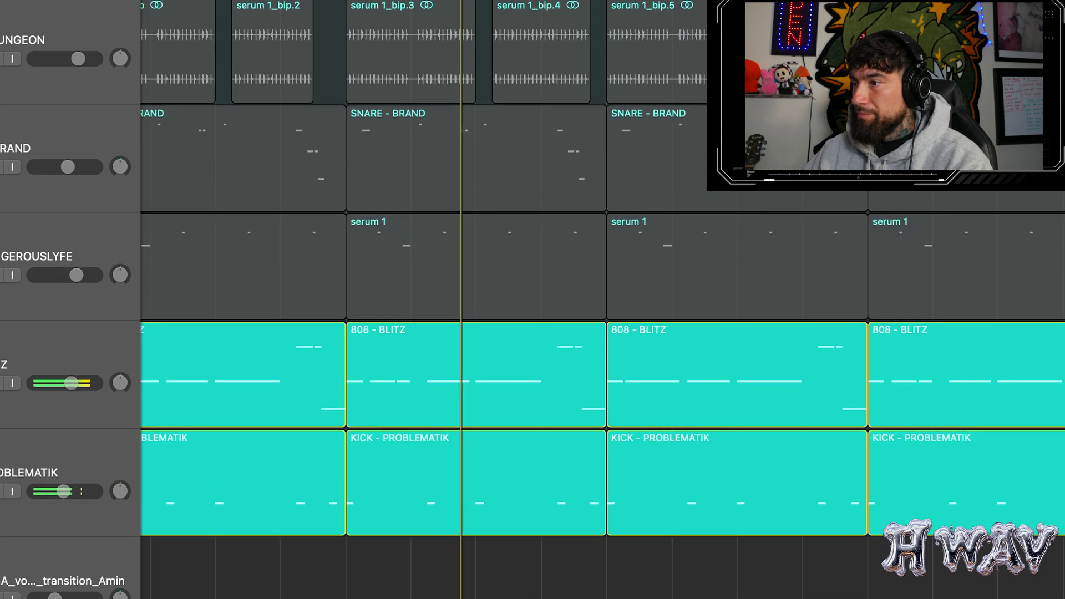
pyautogui.scroll(-3, 533, 299)
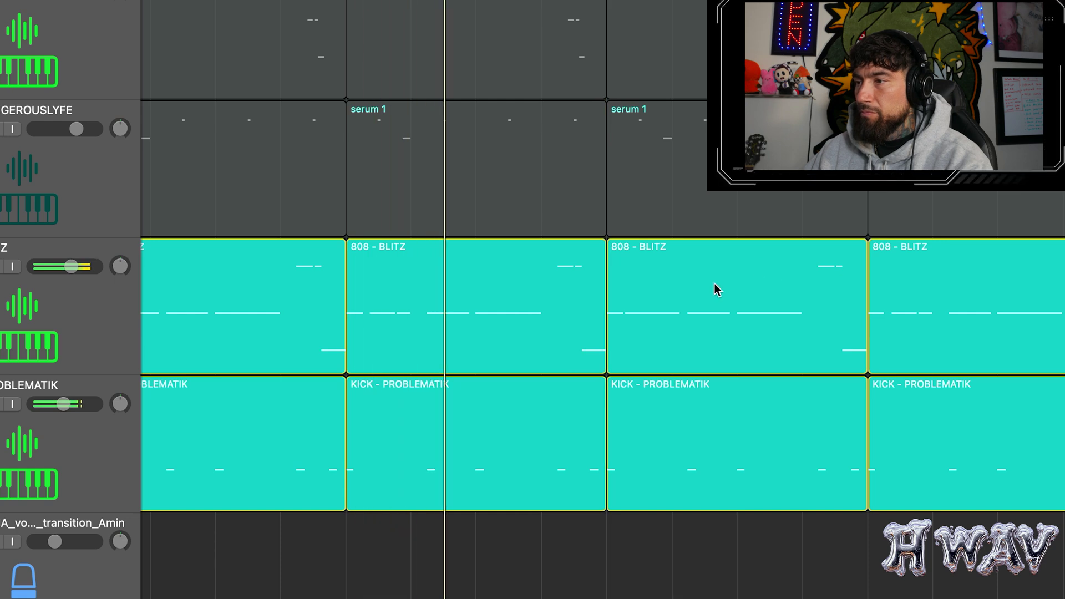
pyautogui.doubleClick(631, 308)
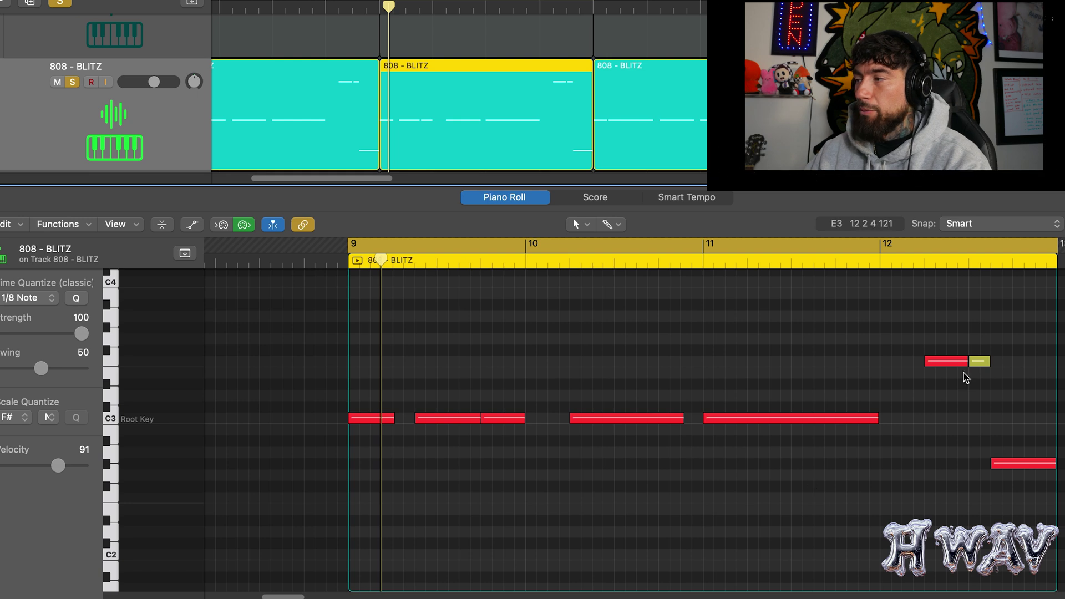
pyautogui.press('e')
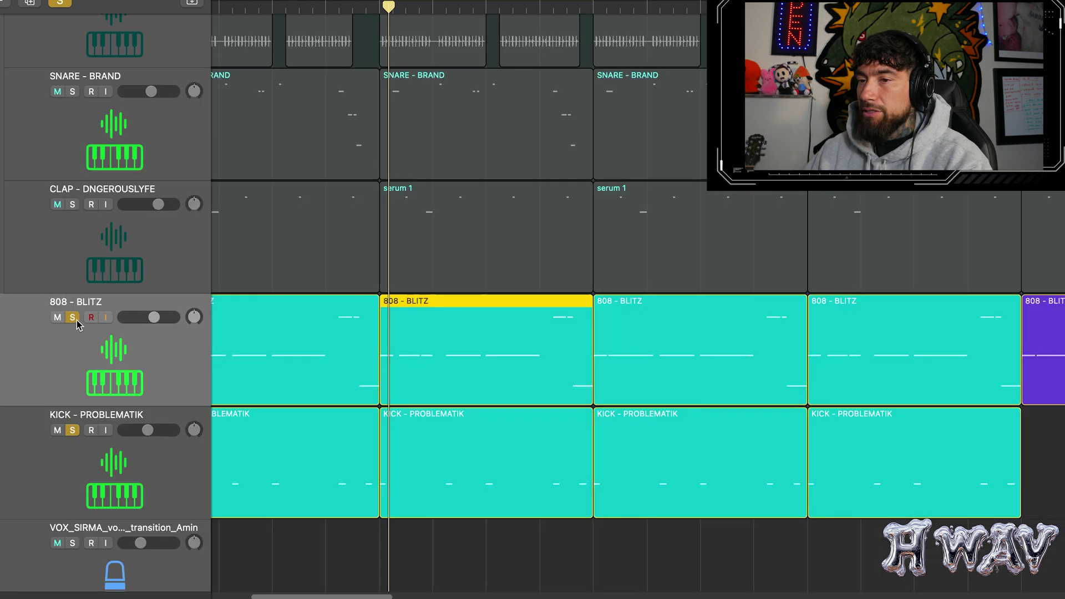
# Solo the drums group, play it together with the 808 and kick, and clear all solos
pyautogui.scroll(15, 76, 321)
pyautogui.click(72, 253)
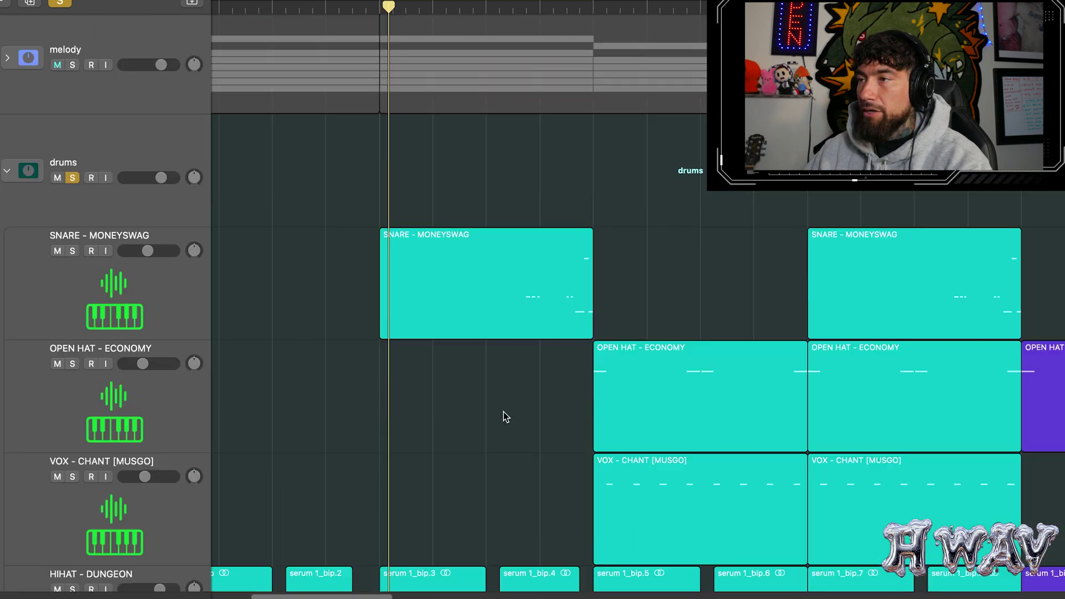
pyautogui.scroll(-5, 504, 412)
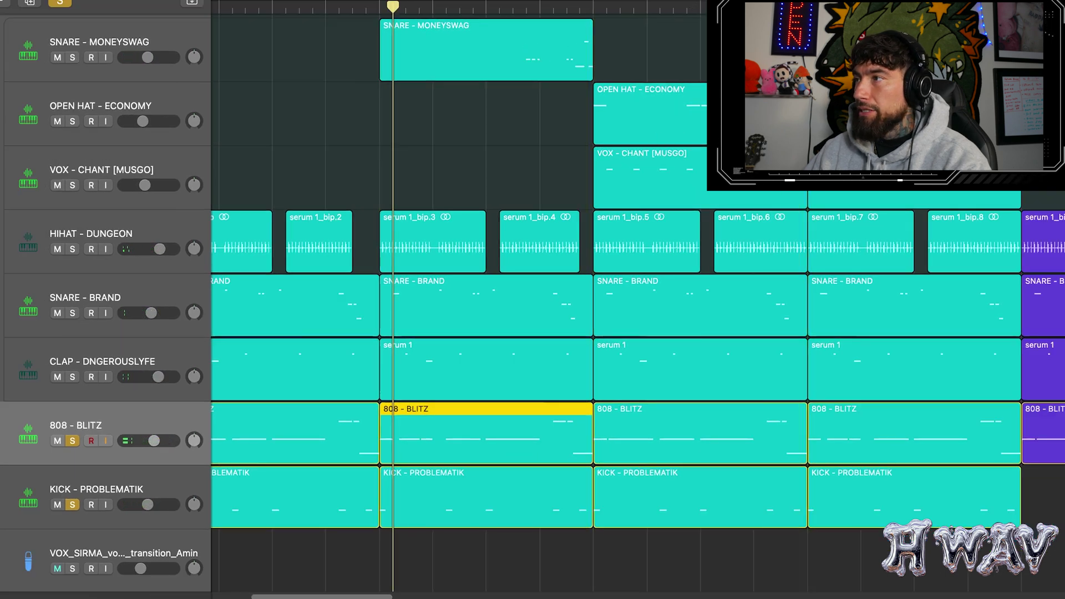
pyautogui.press('super+Left')
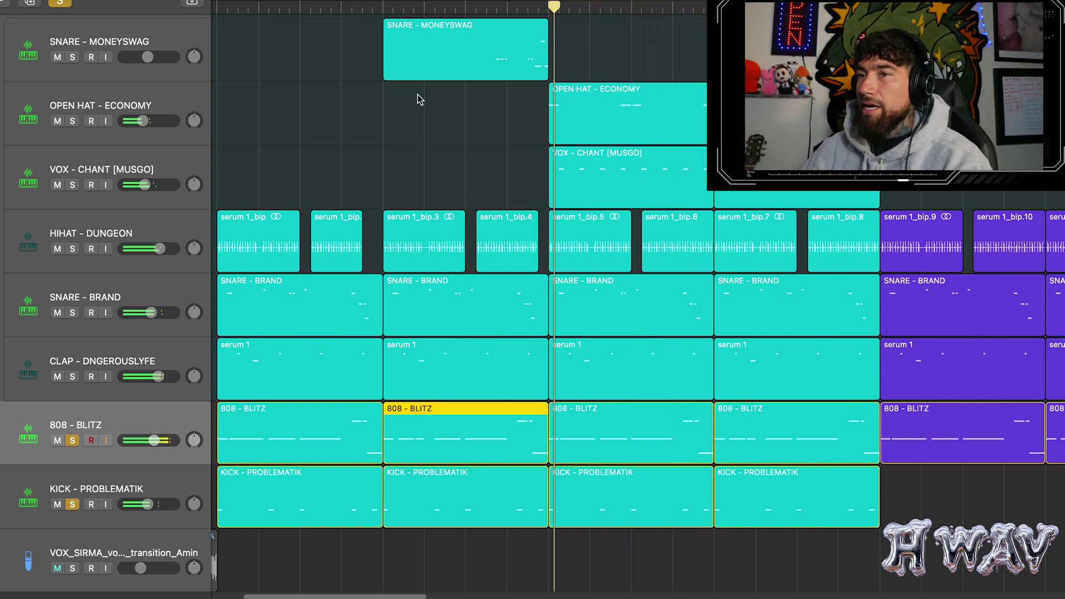
pyautogui.click(61, 2)
pyautogui.press('space')
# Solo the VOX_SIRMA reversed vocal transition track and play it with its waveform shown in the audio editor
pyautogui.scroll(-3, 449, 584)
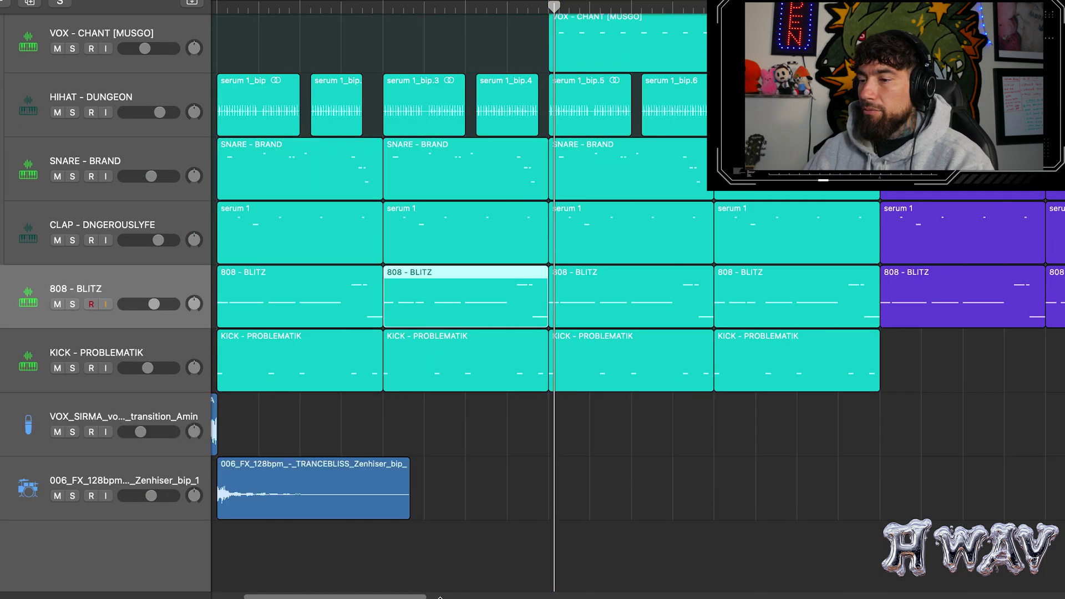
pyautogui.moveTo(364, 597); pyautogui.dragTo(334, 597)
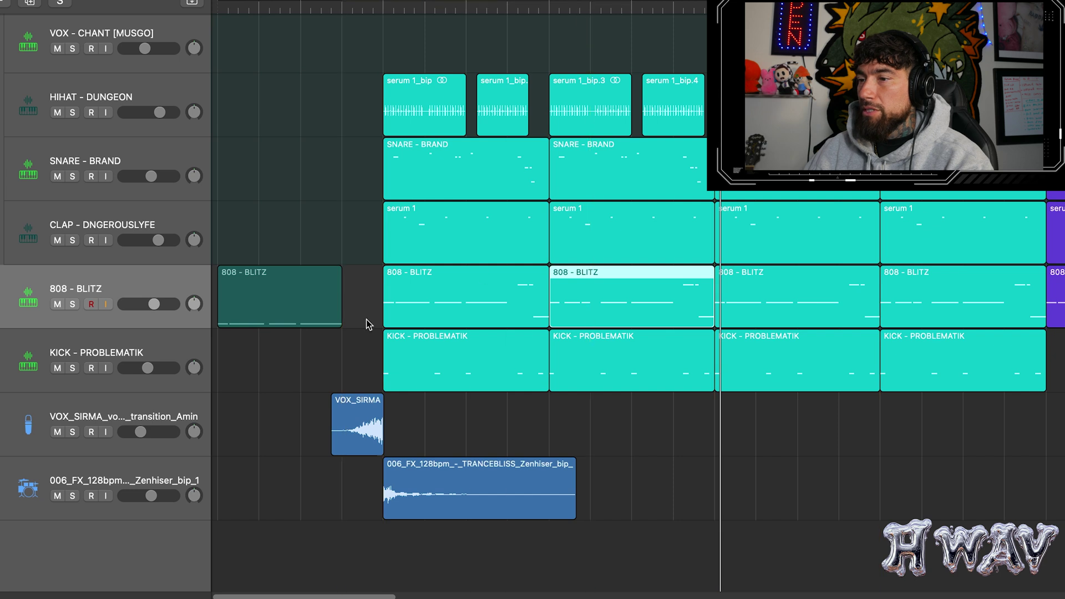
pyautogui.click(95, 427)
pyautogui.press('e')
pyautogui.press('s')
pyautogui.press('space')
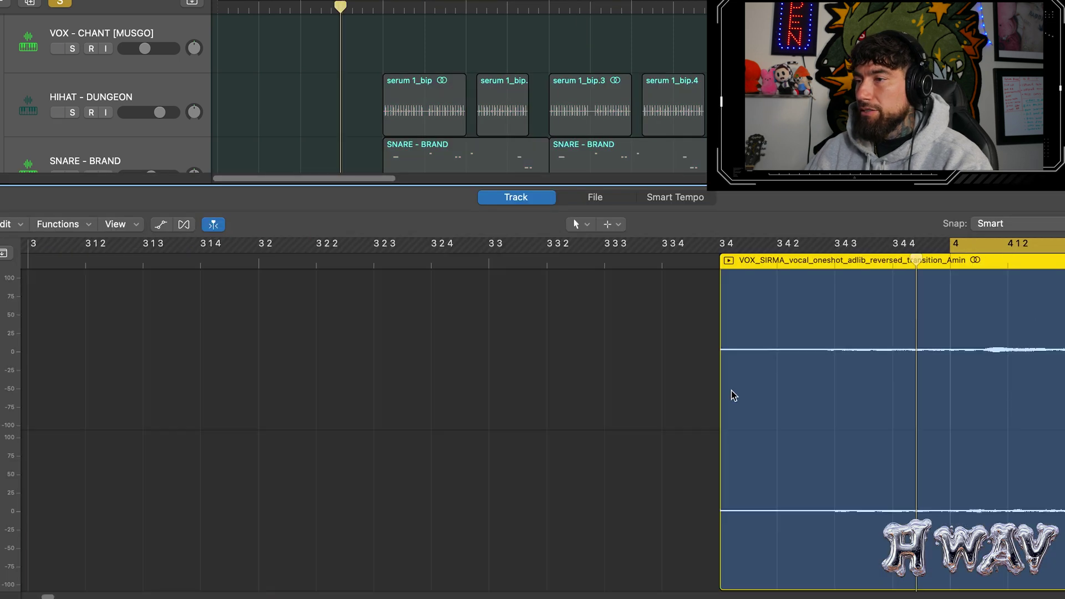
# Examine the Crush, Time and Liquid effects in ShaperBox 3 on the VOX_SIRMA transition track during playback, and close the plug-in
pyautogui.press('z')
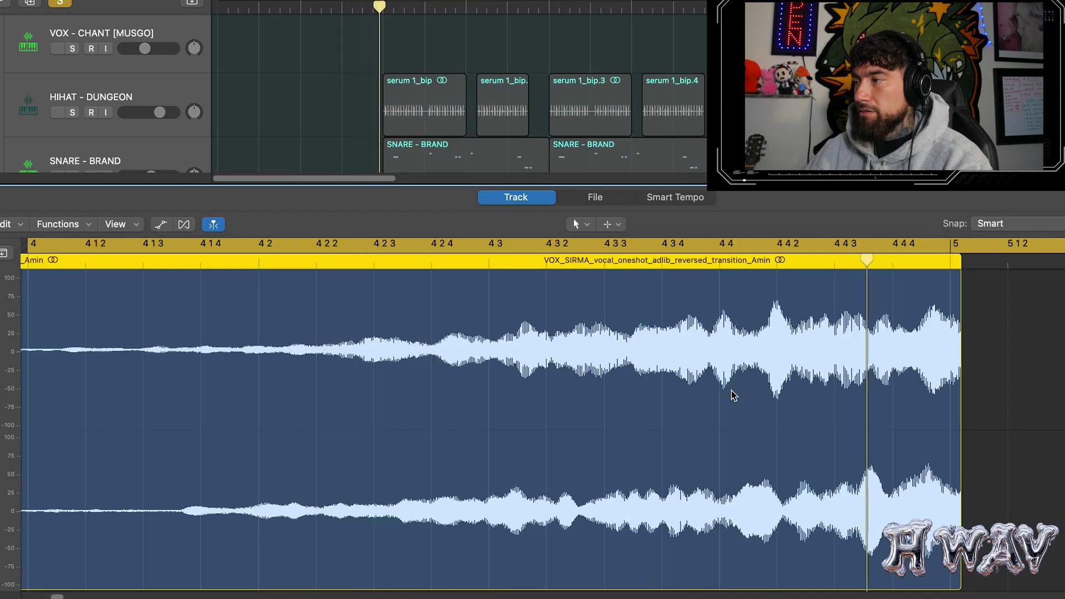
pyautogui.press('e')
pyautogui.press('v')
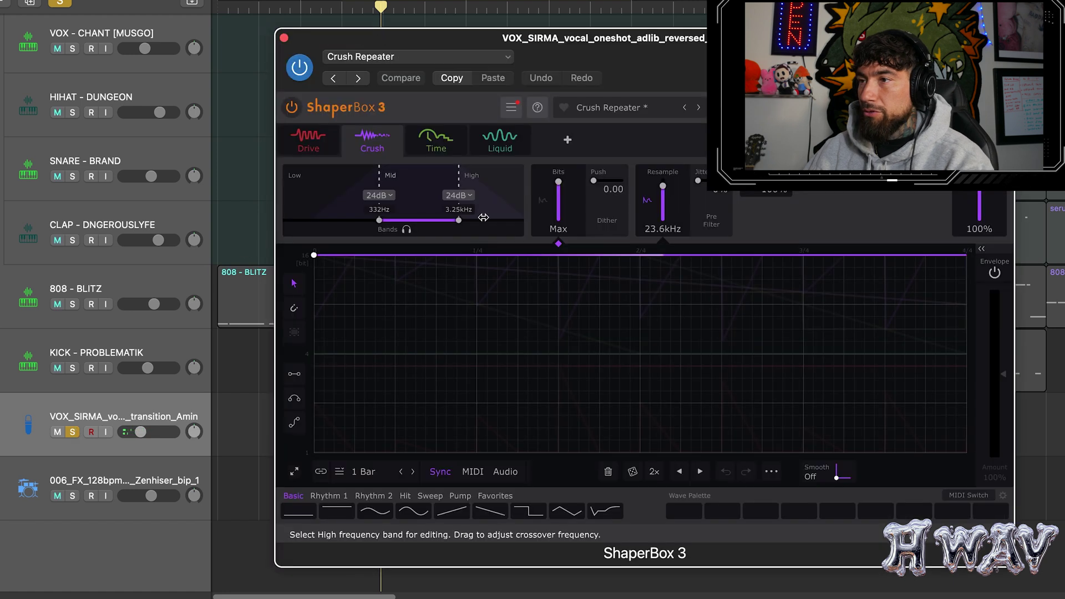
pyautogui.moveTo(555, 35); pyautogui.dragTo(500, 6)
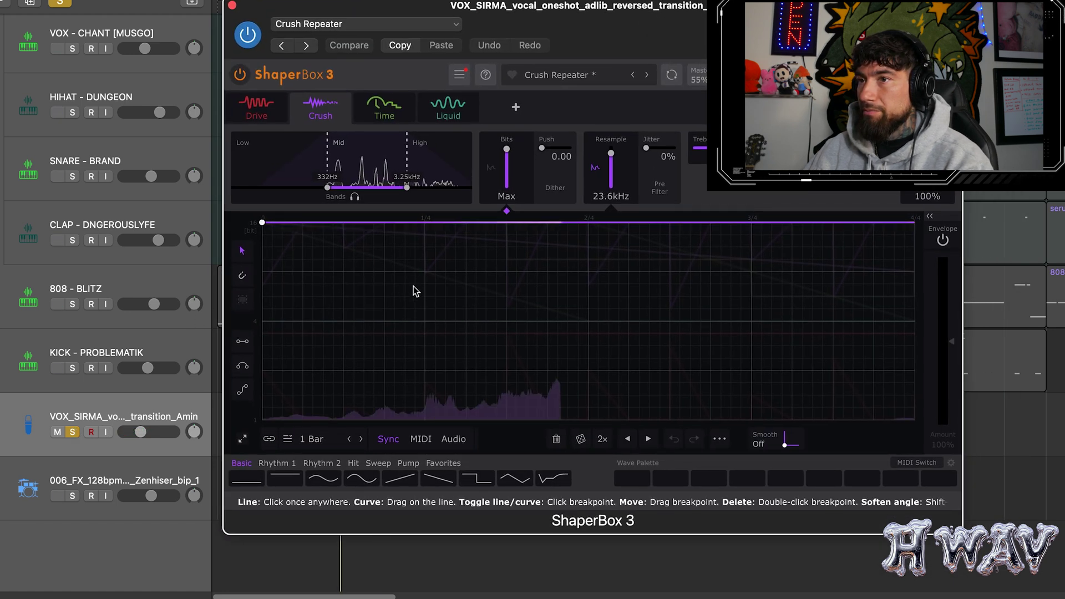
pyautogui.click(377, 111)
pyautogui.click(448, 108)
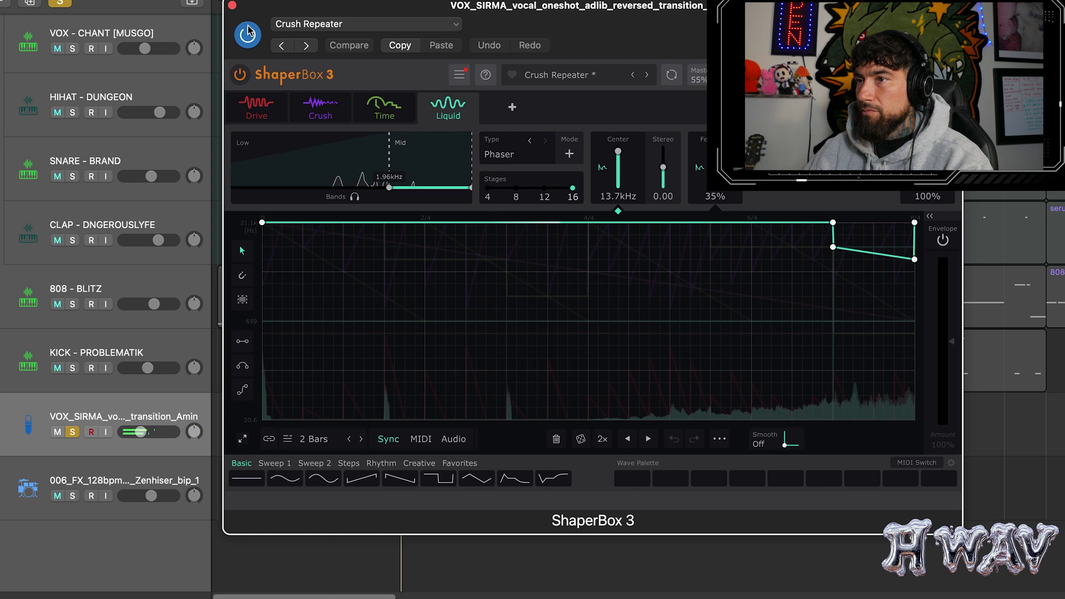
pyautogui.click(232, 6)
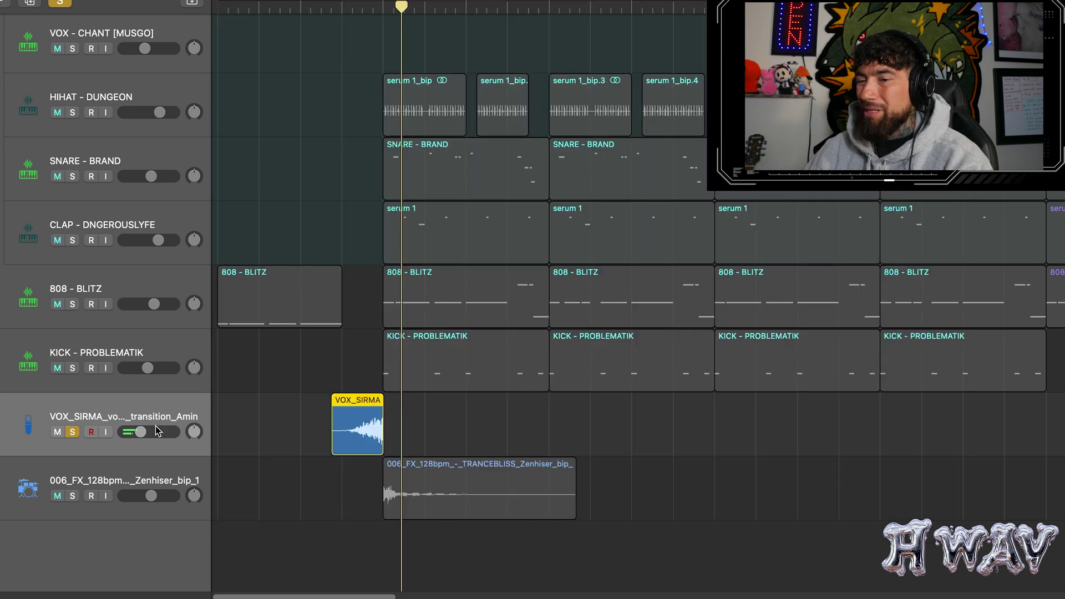
# Solo the 006_FX track together with VOX_SIRMA, play both transition effects, and clear all solos
pyautogui.click(77, 499)
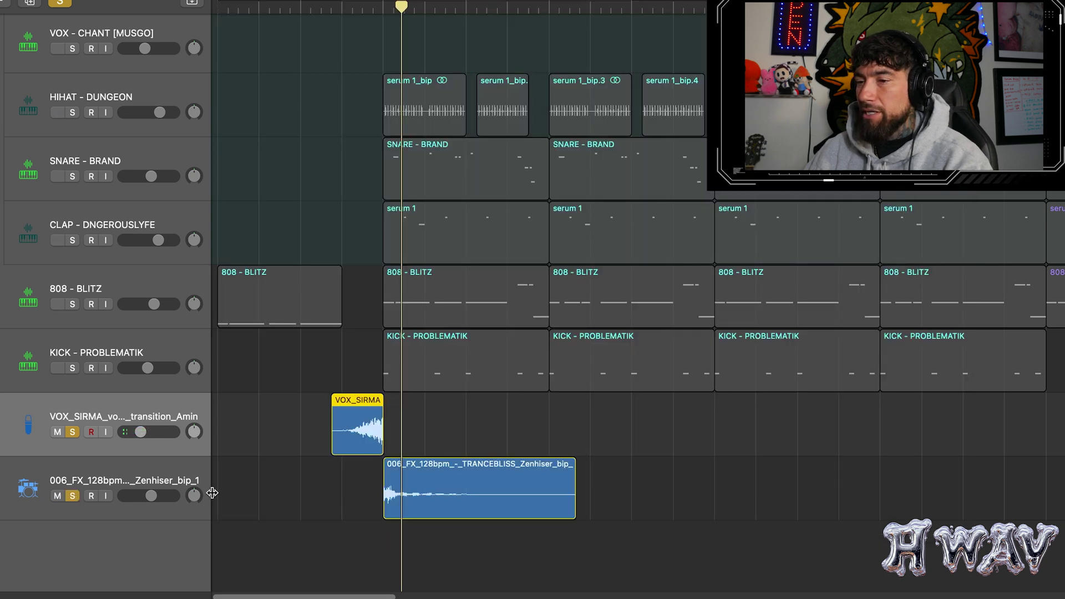
pyautogui.click(158, 476)
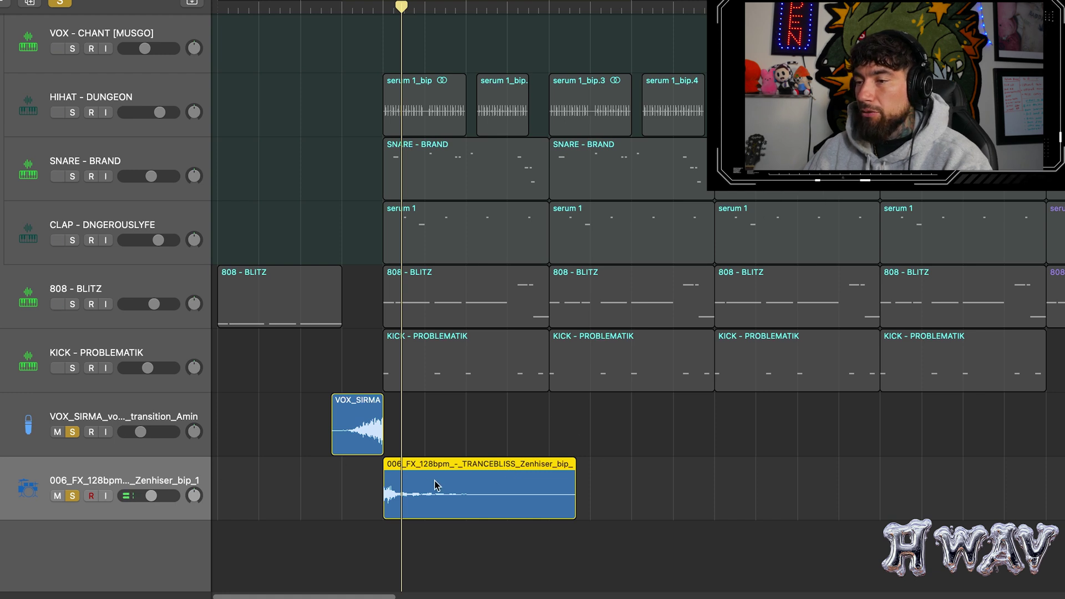
pyautogui.press('space')
pyautogui.press('space')
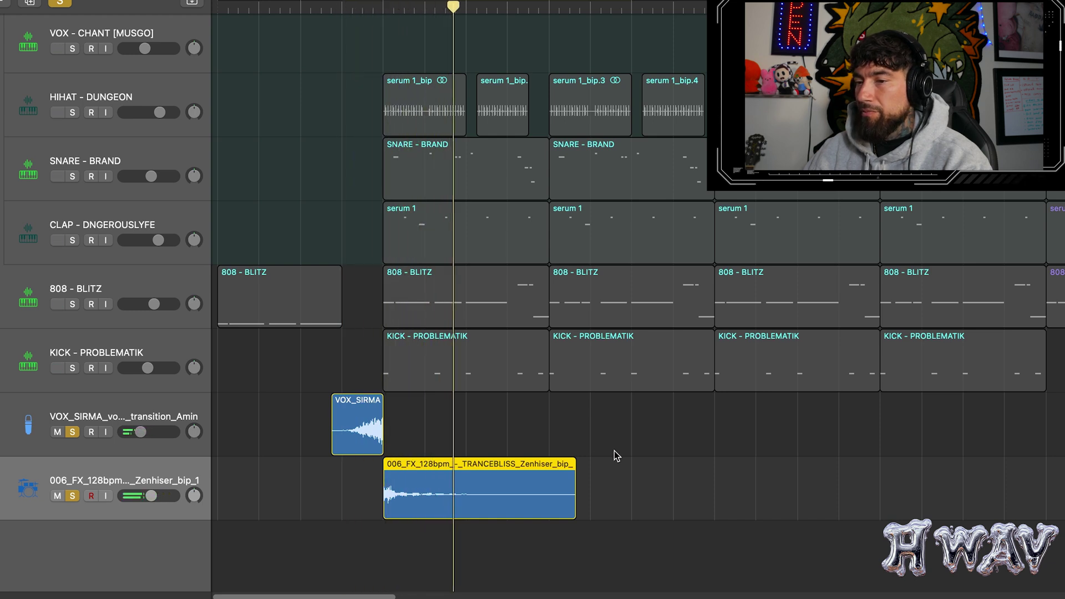
pyautogui.click(60, 5)
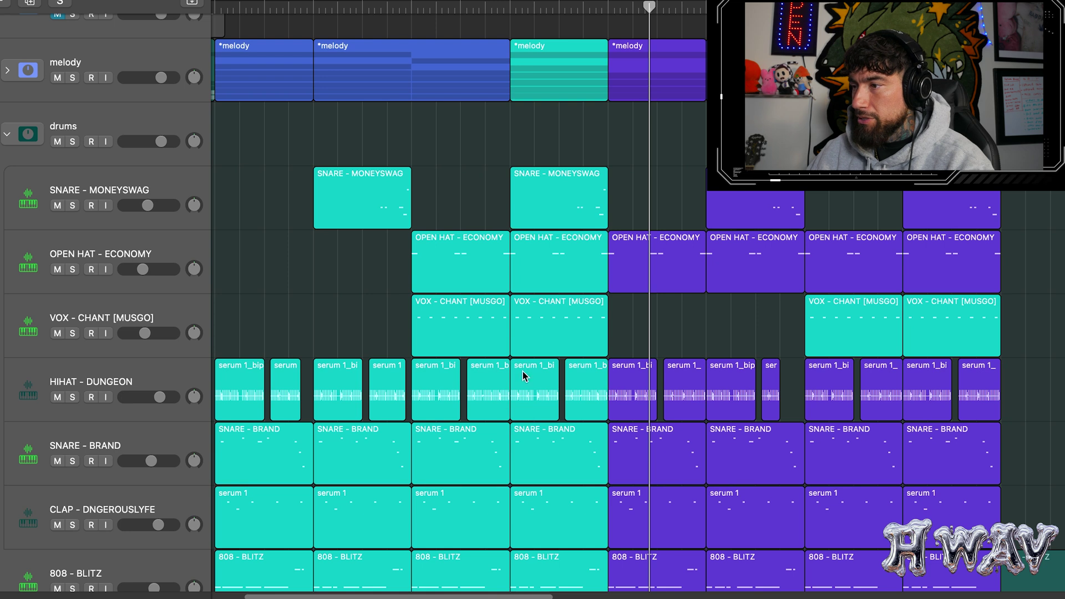
# Examine the drum regions, expand the melody stack, and review its layers from the intro through the purple section
pyautogui.press('super+Right')
pyautogui.scroll(-3, 395, 418)
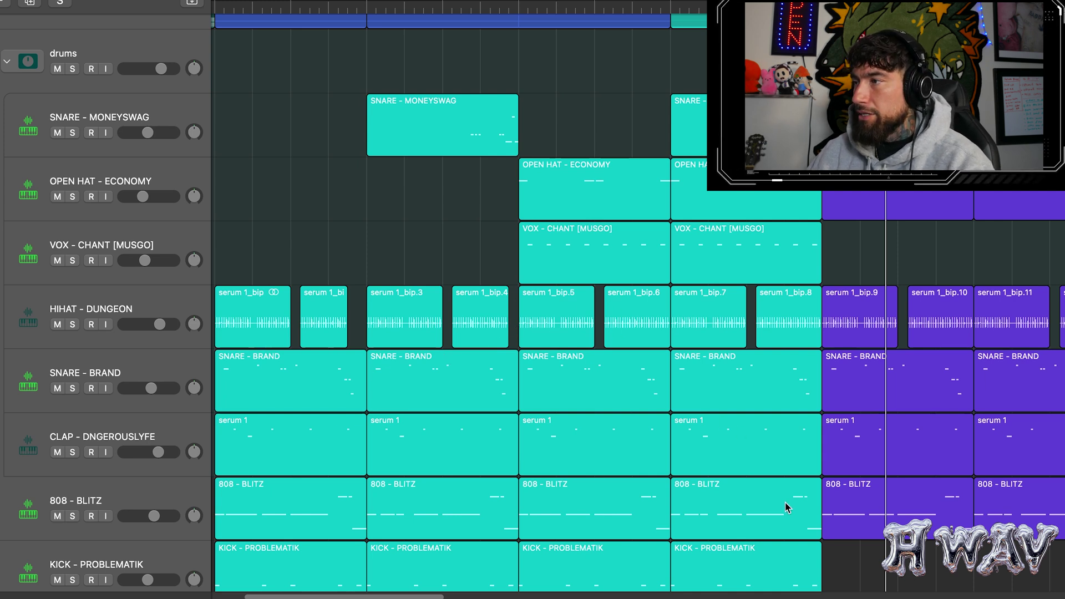
pyautogui.scroll(3, 786, 507)
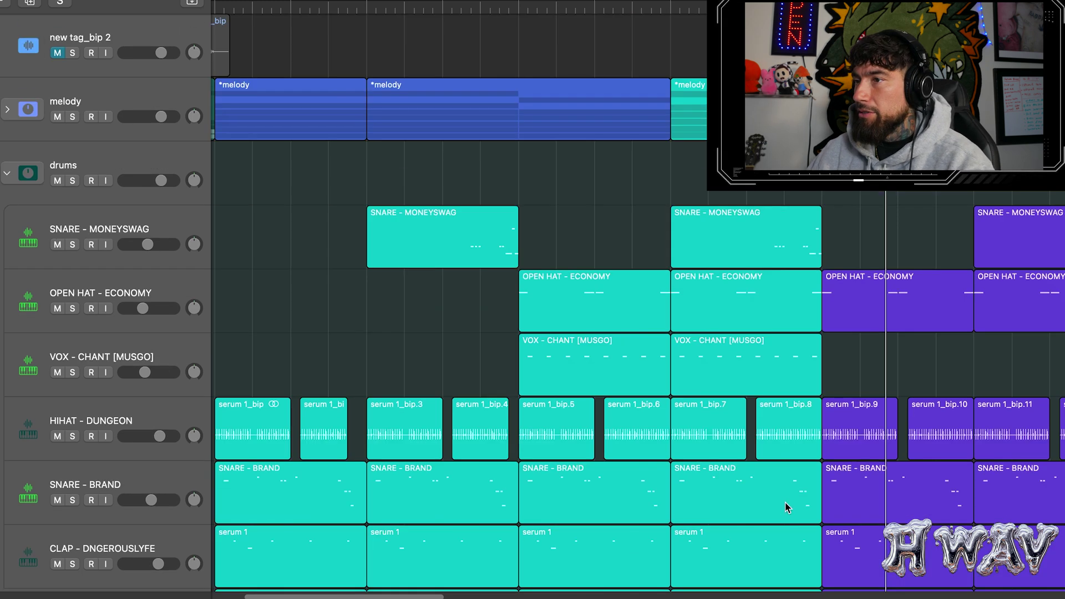
pyautogui.click(9, 111)
pyautogui.moveTo(408, 596); pyautogui.dragTo(360, 595)
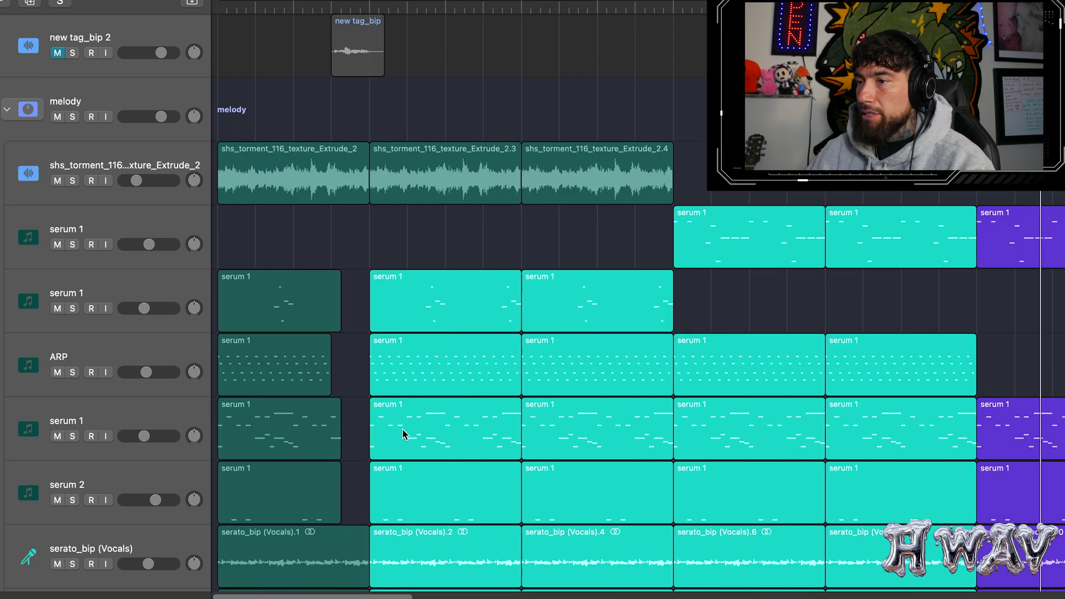
pyautogui.scroll(-3, 373, 318)
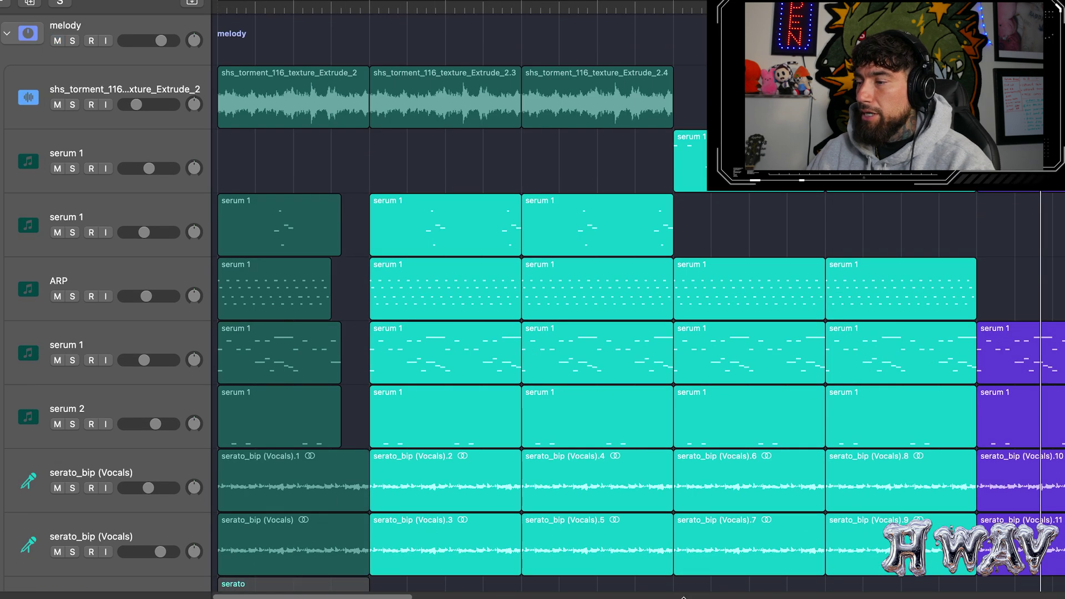
pyautogui.moveTo(400, 596); pyautogui.dragTo(546, 596)
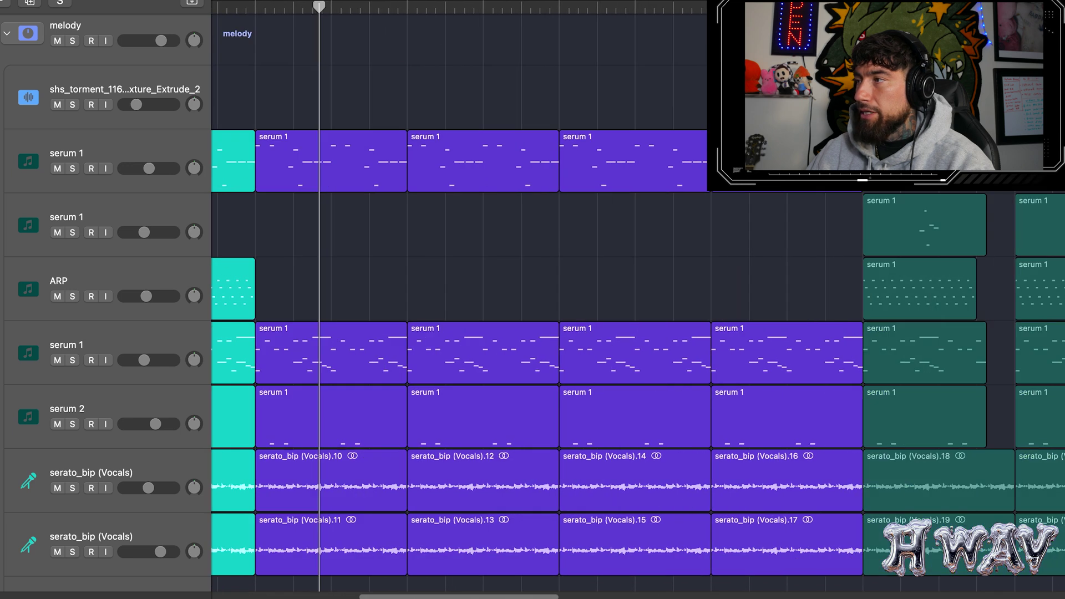
# Play the arrangement from just before the second intro, where the shs_torment texture returns, through to the following turquoise section
pyautogui.press('super+Left')
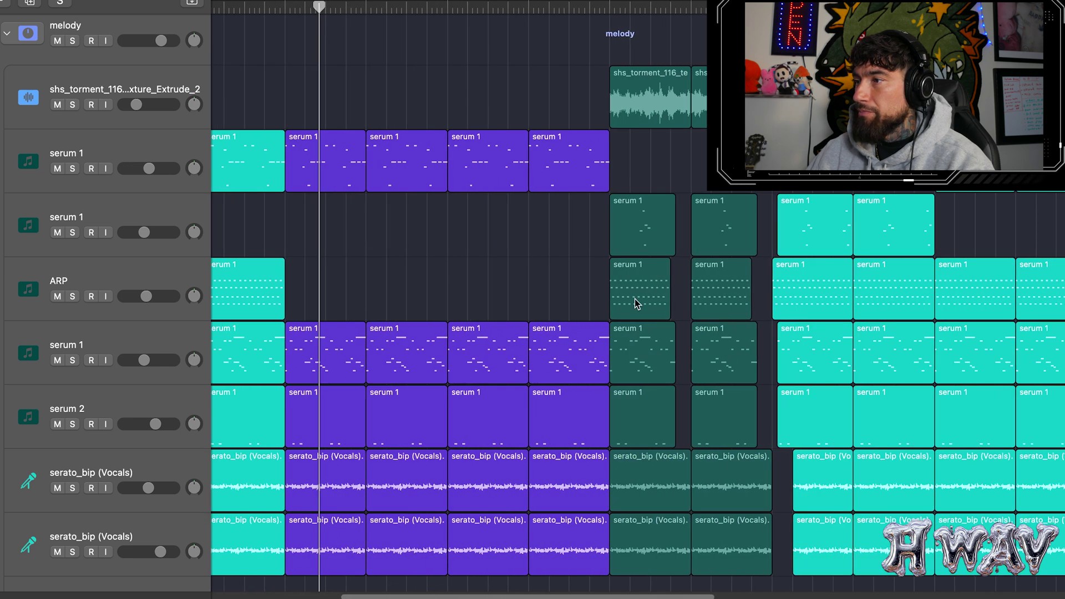
pyautogui.click(599, 7)
pyautogui.press('space')
pyautogui.scroll(-2, 788, 216)
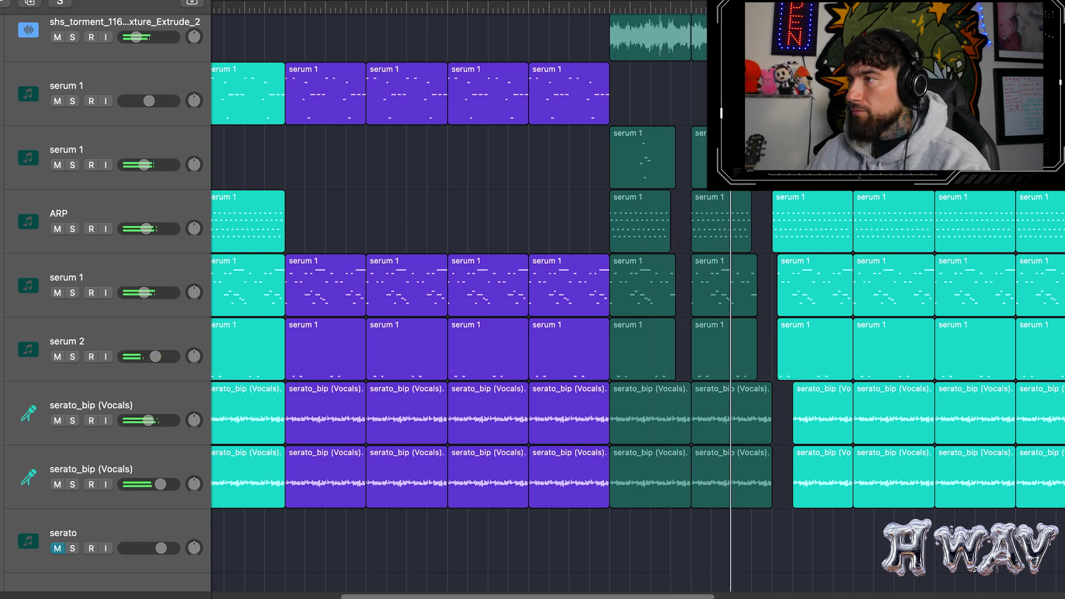
pyautogui.scroll(2, 532, 303)
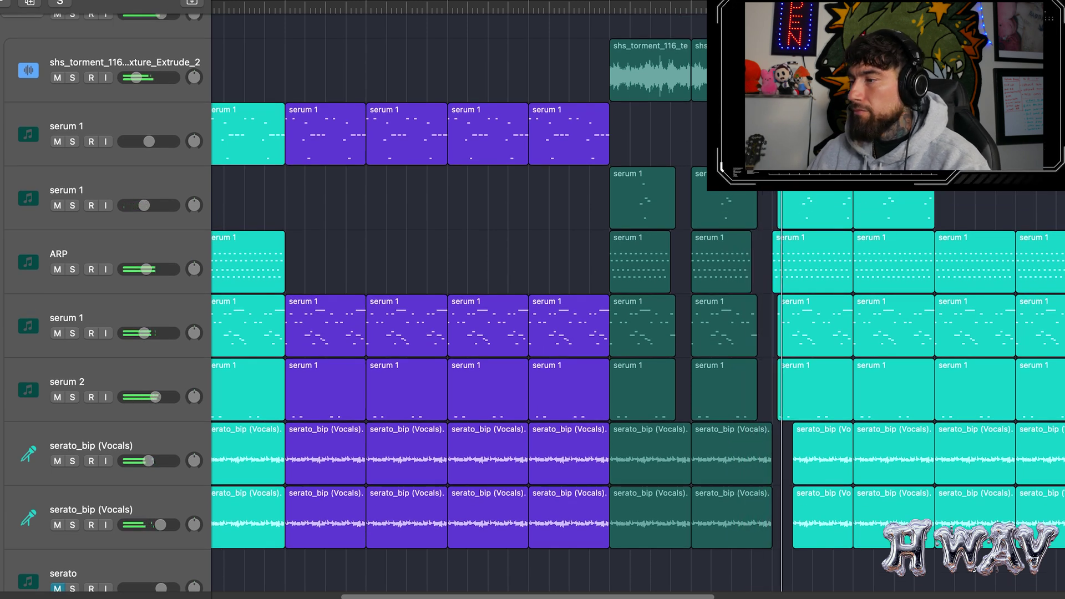
pyautogui.scroll(-1, 532, 303)
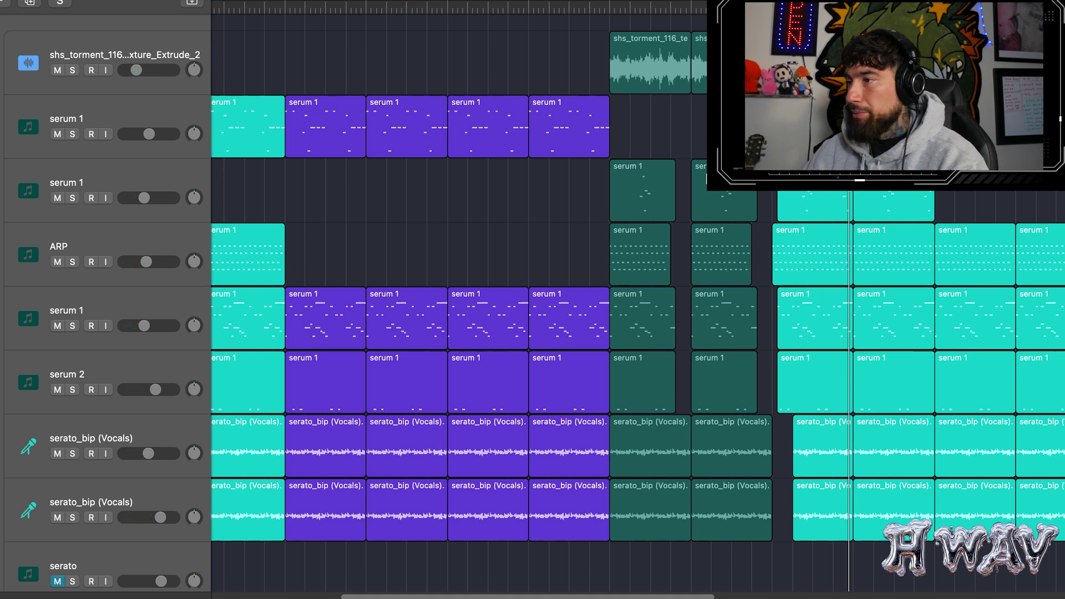
# Examine how the melody and vocal layers are shortened, dropped and repeated across the whole arrangement
pyautogui.scroll(-9, 690, 309)
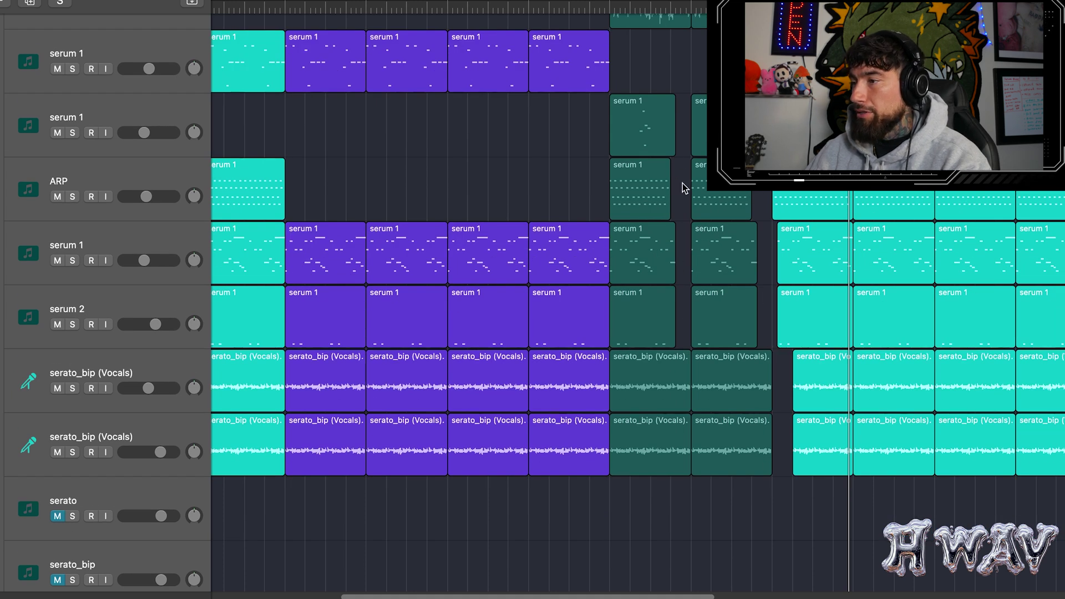
pyautogui.scroll(10, 711, 253)
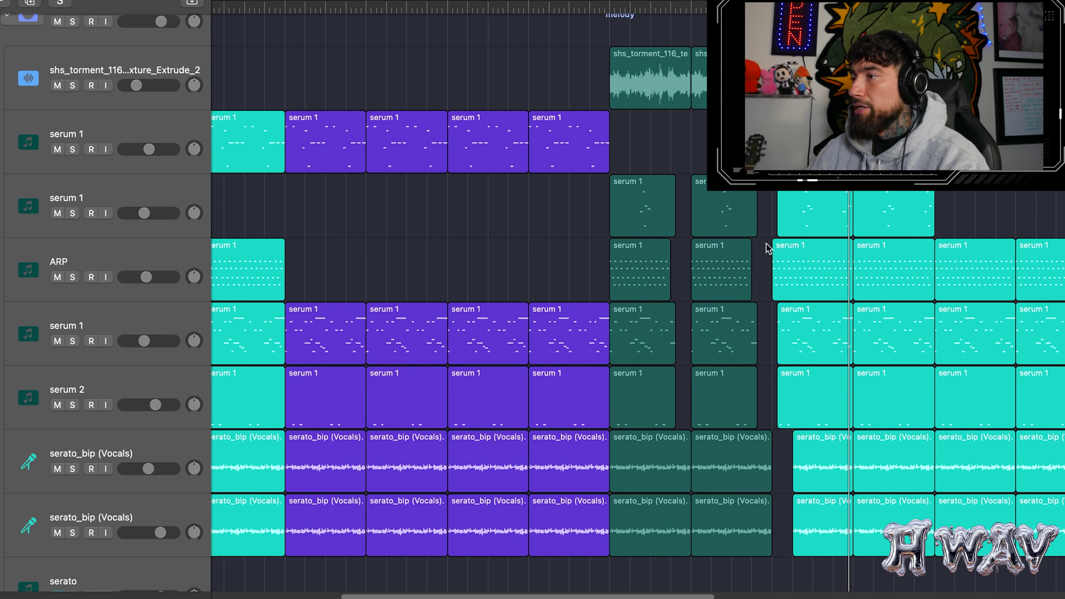
pyautogui.scroll(5, 791, 245)
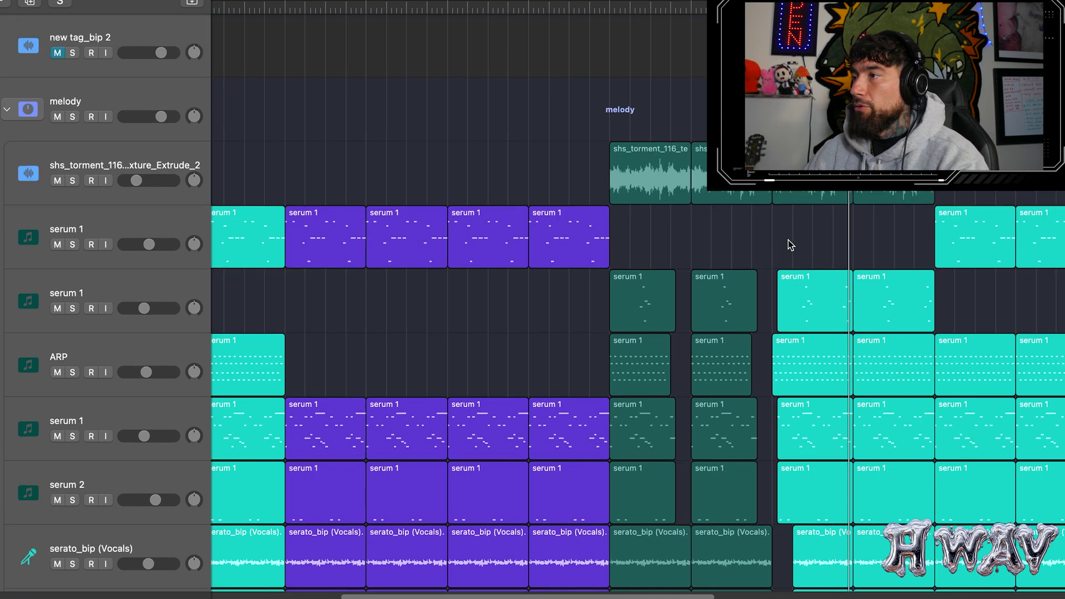
pyautogui.scroll(-9, 876, 290)
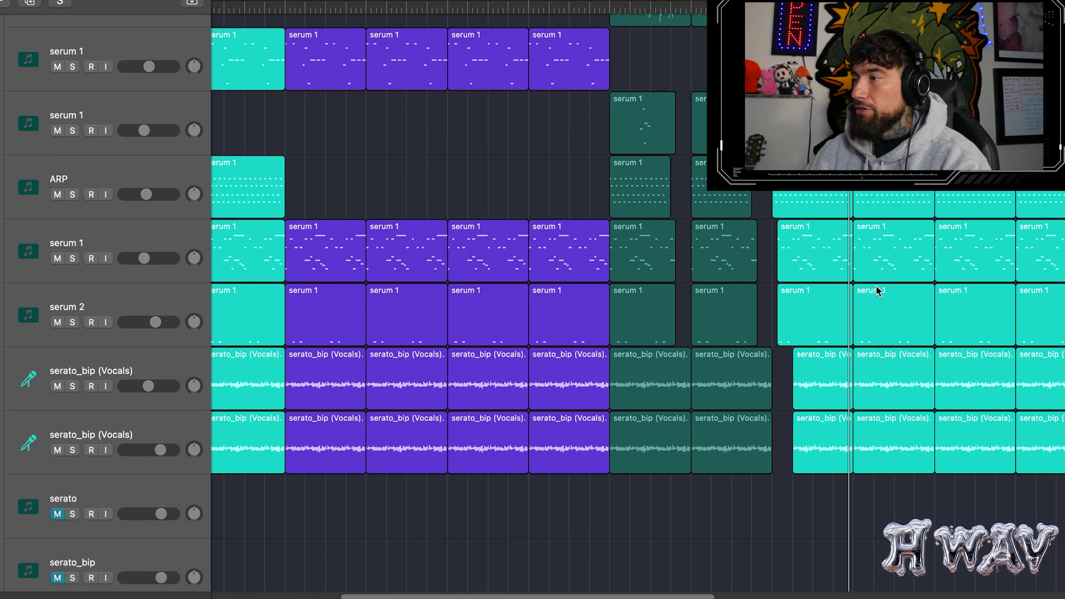
pyautogui.scroll(-5, 958, 195)
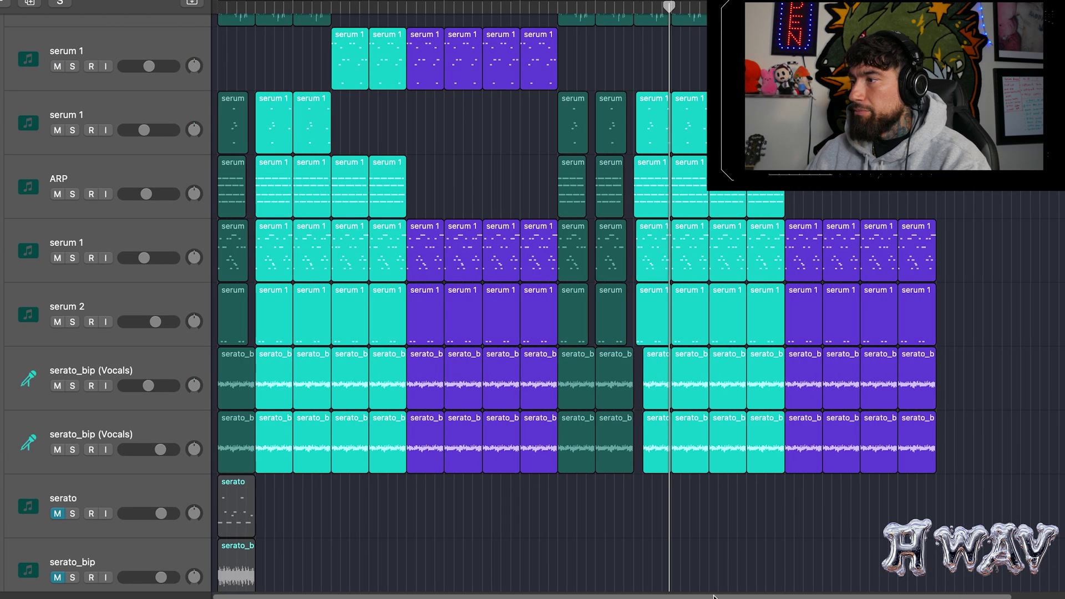
pyautogui.scroll(9, 761, 393)
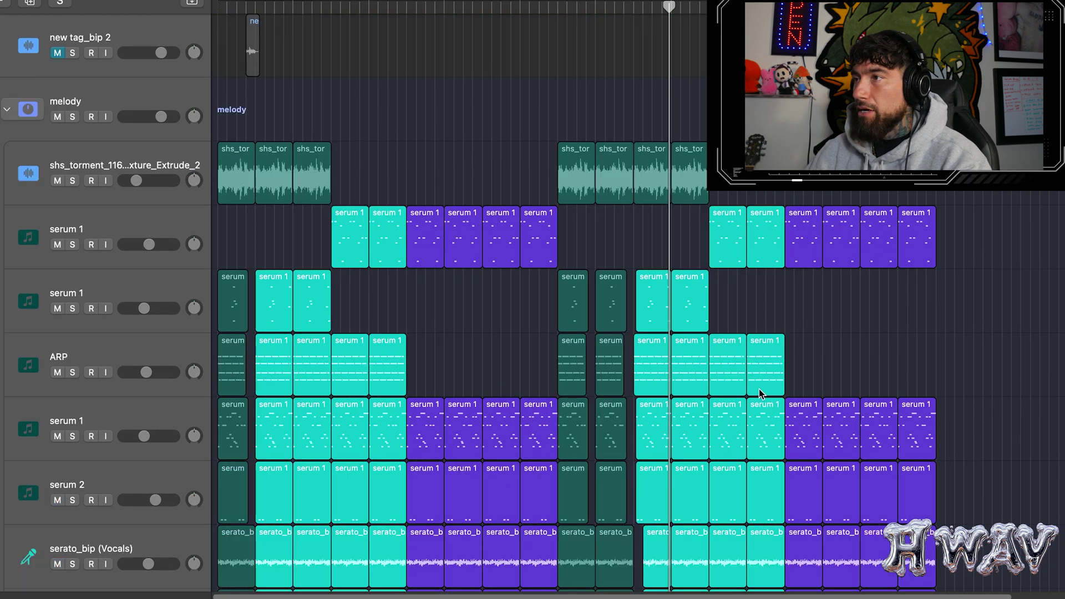
pyautogui.scroll(4, 638, 300)
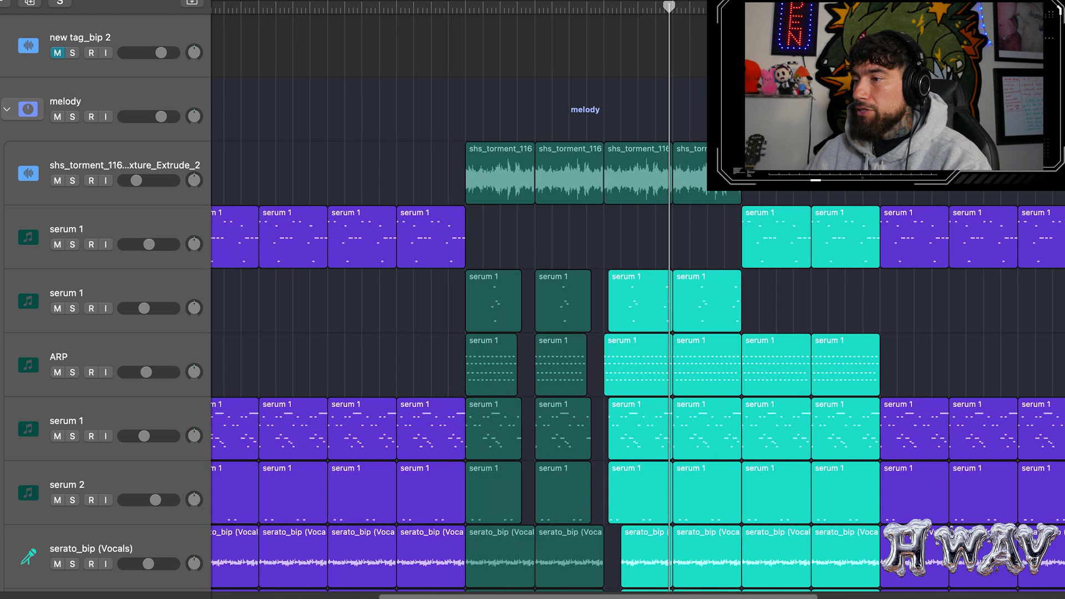
# Unmute the new tag_bip 2 track, solo it, play the producer tag near the beat's start, and clear the solo
pyautogui.moveTo(592, 597); pyautogui.dragTo(426, 596)
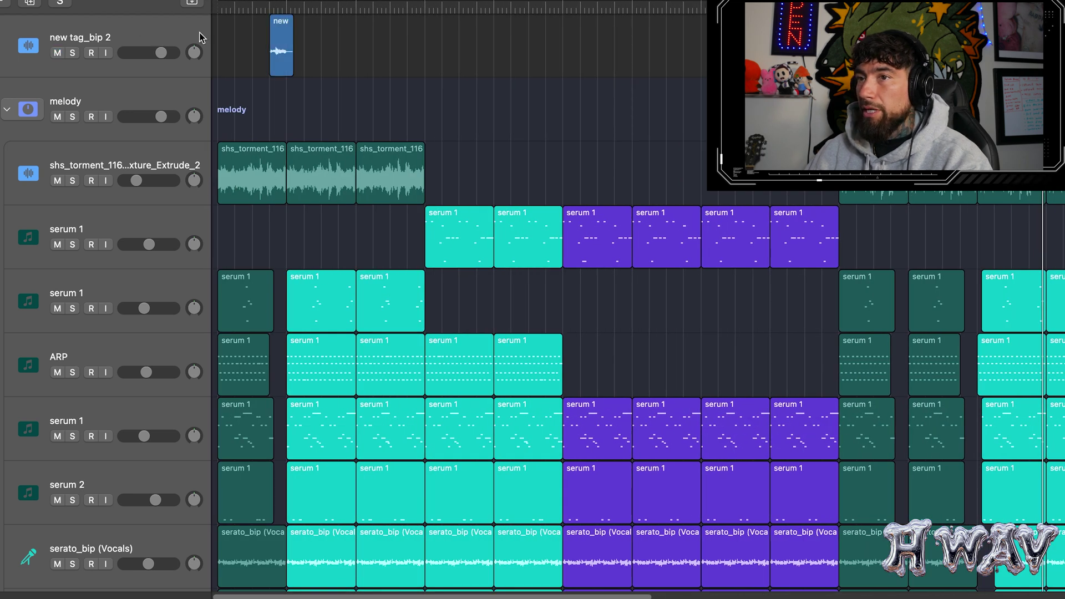
pyautogui.click(280, 8)
pyautogui.click(72, 52)
pyautogui.press('space')
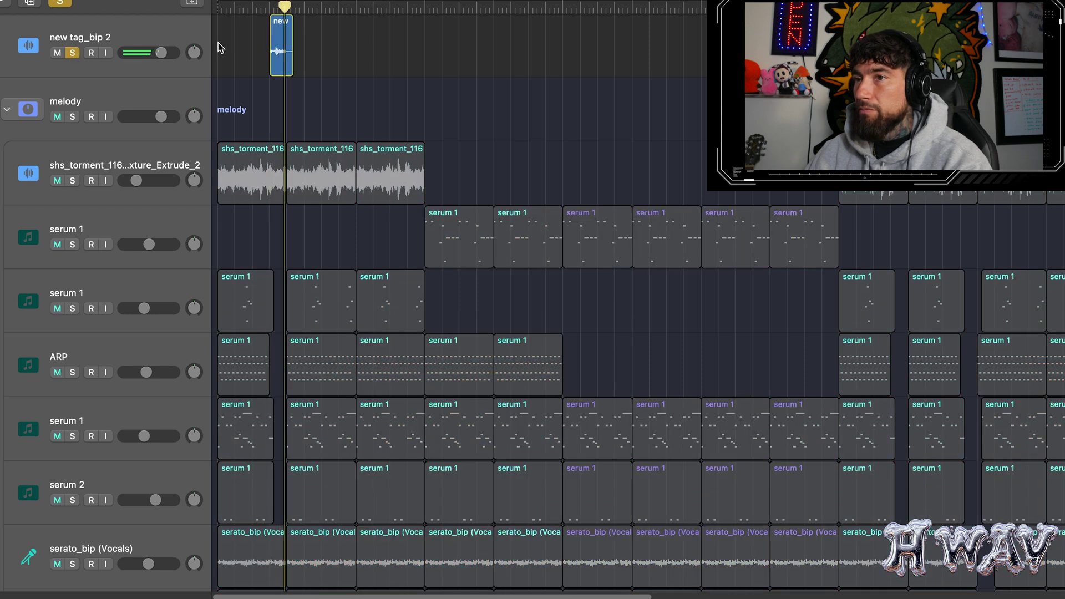
pyautogui.press('s')
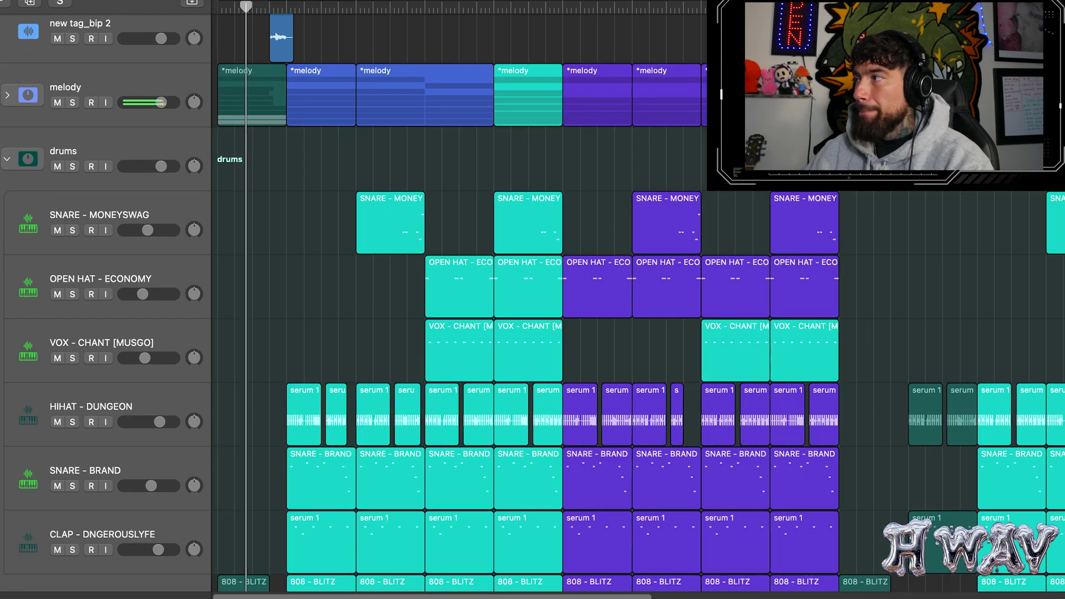
# Play the full beat from the start with the melody stack collapsed and the track heights reduced
pyautogui.press('super+Down')
pyautogui.press('super+Down')
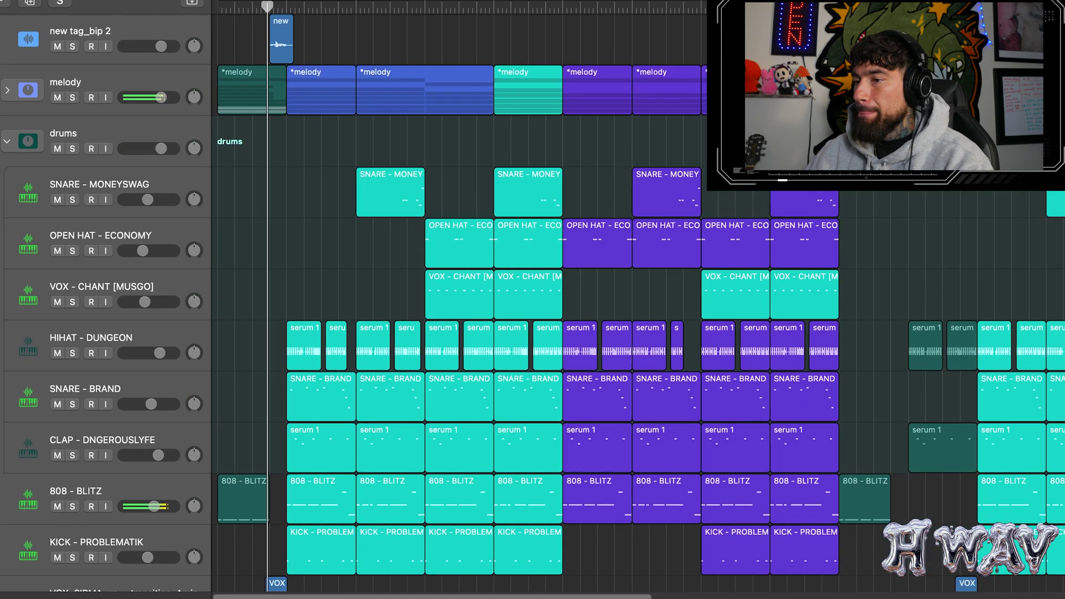